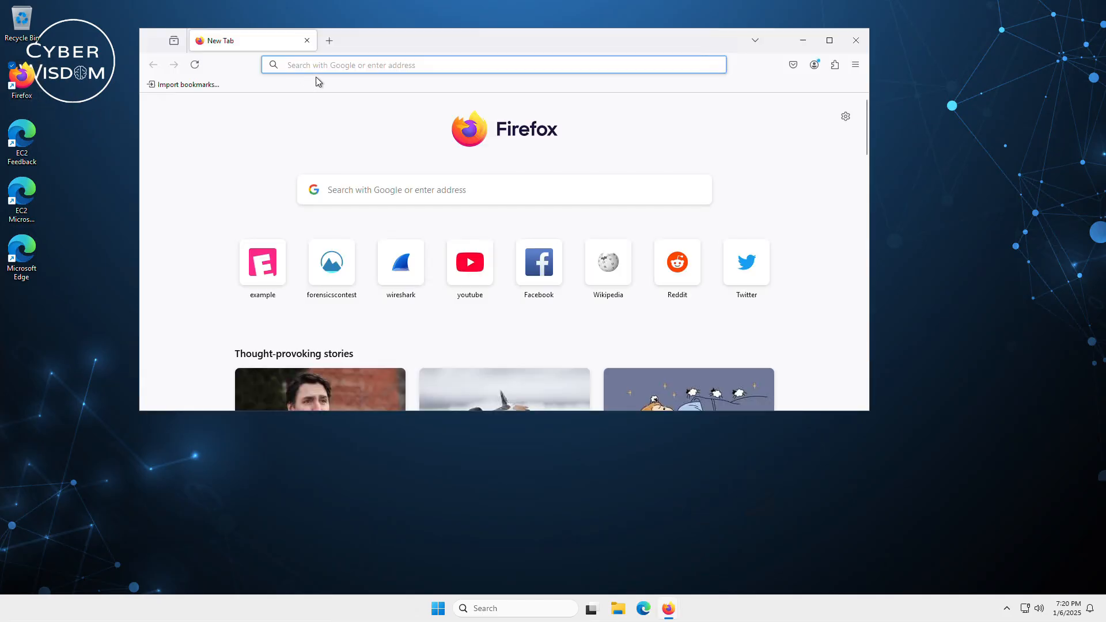
Open the download page of the Wireshark website to view the available installers, and close the browser.
{"action": "left_click", "coordinate": [333, 71]}
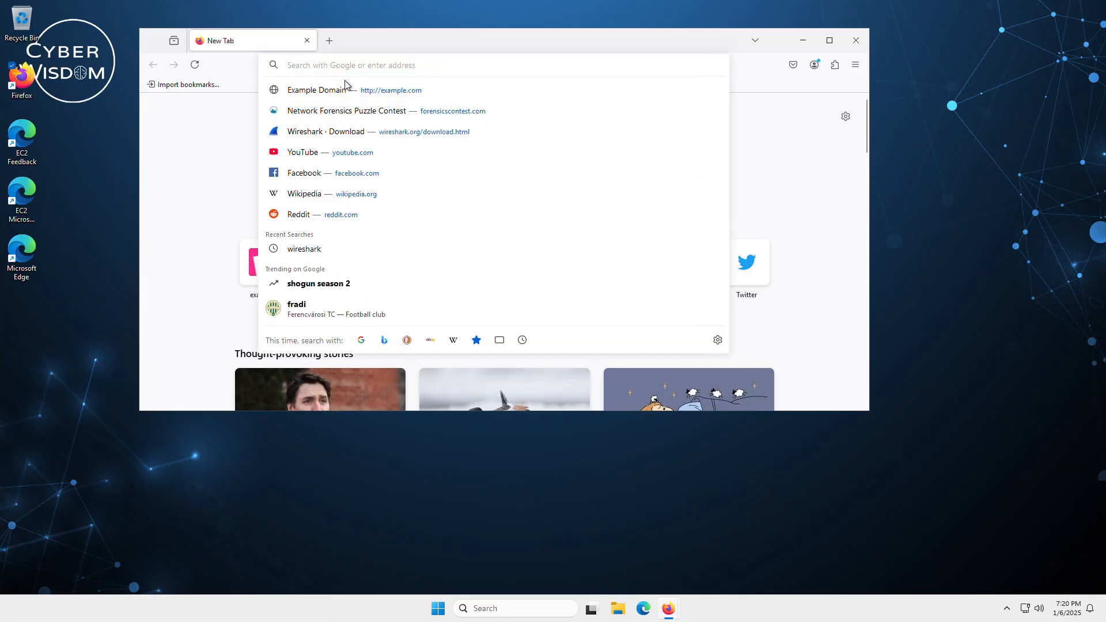
{"action": "type", "text": "wireshark.org"}
{"action": "key", "text": "Return"}
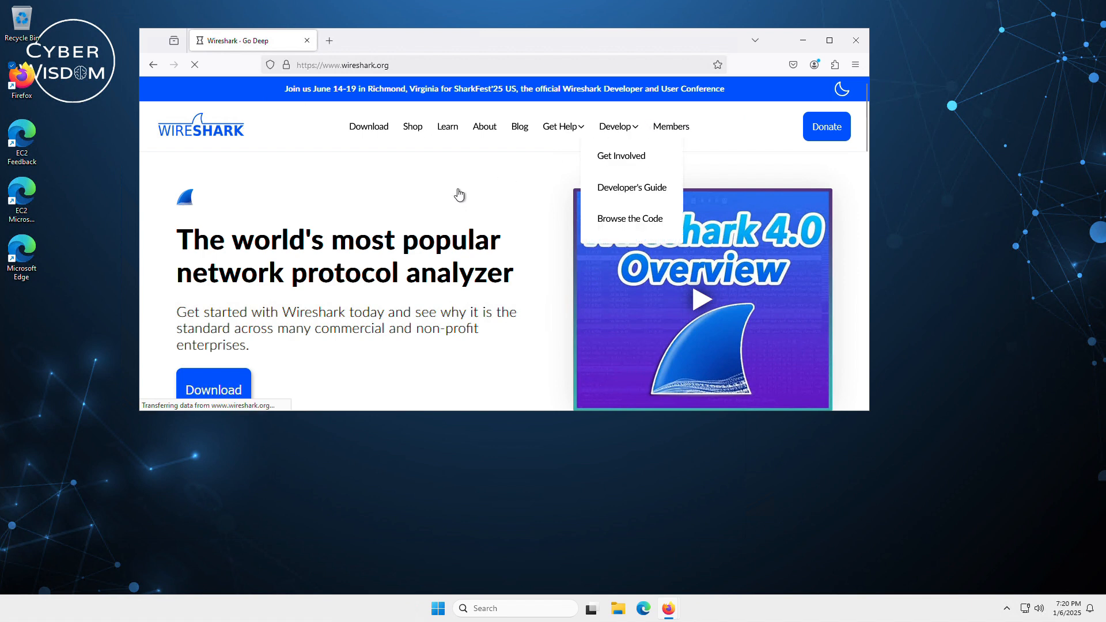
{"action": "left_click", "coordinate": [388, 133]}
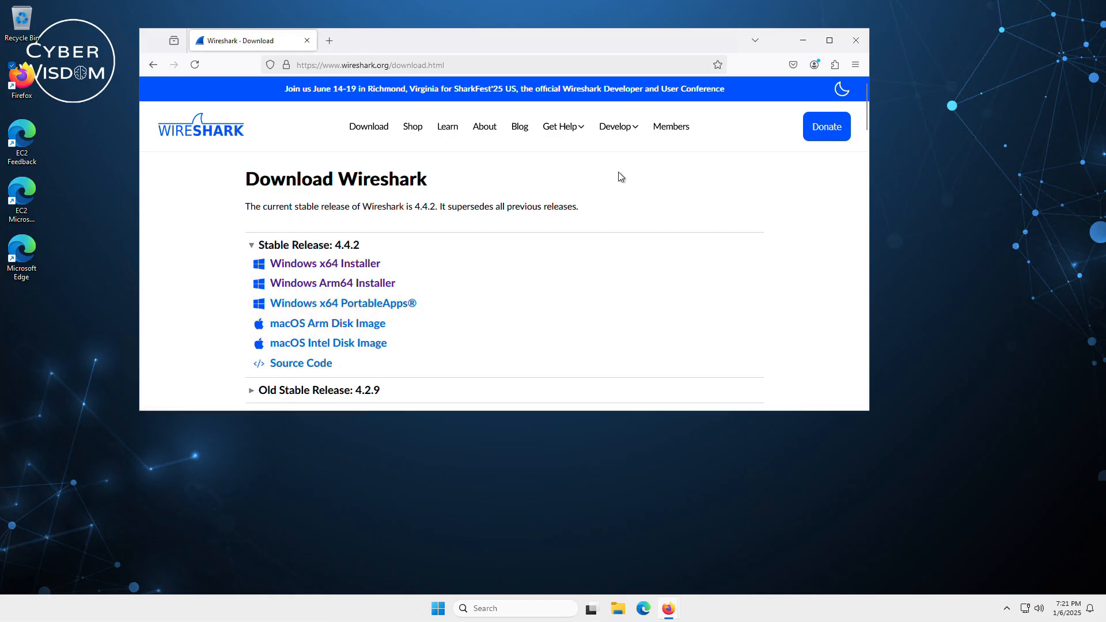
{"action": "left_click", "coordinate": [853, 38]}
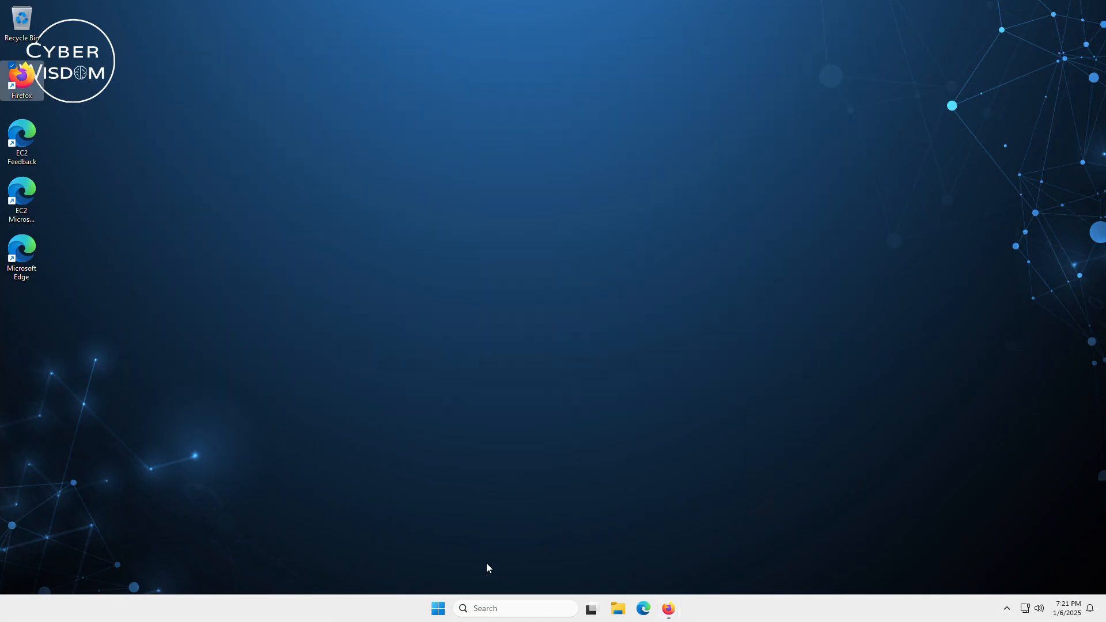
Launch Wireshark and start a live packet capture on the Ethernet interface.
{"action": "left_click", "coordinate": [439, 608]}
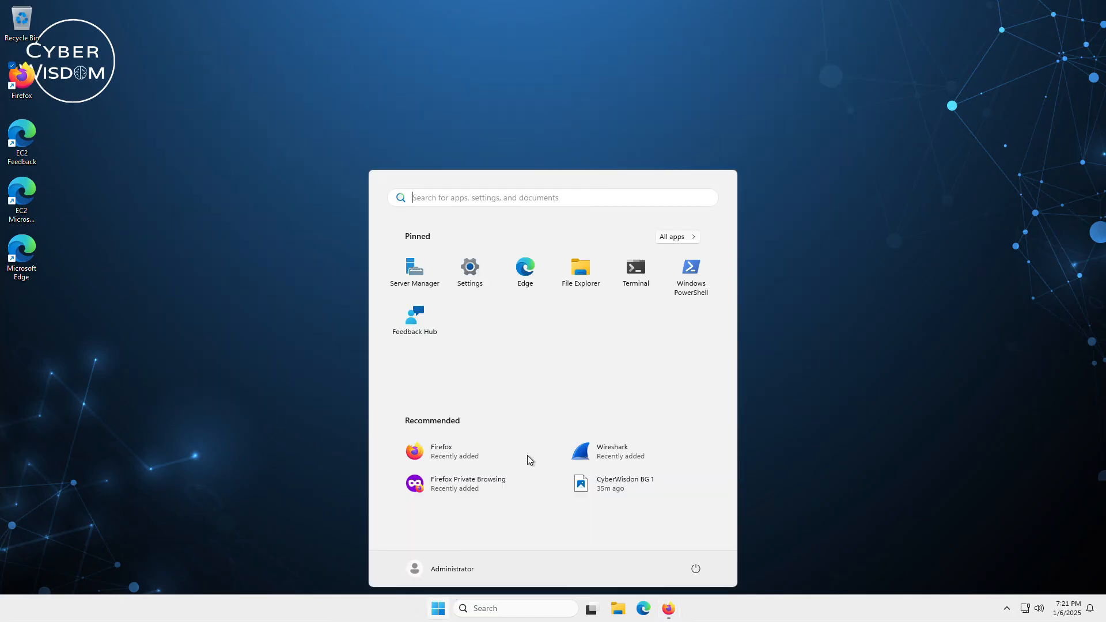
{"action": "left_click", "coordinate": [218, 369]}
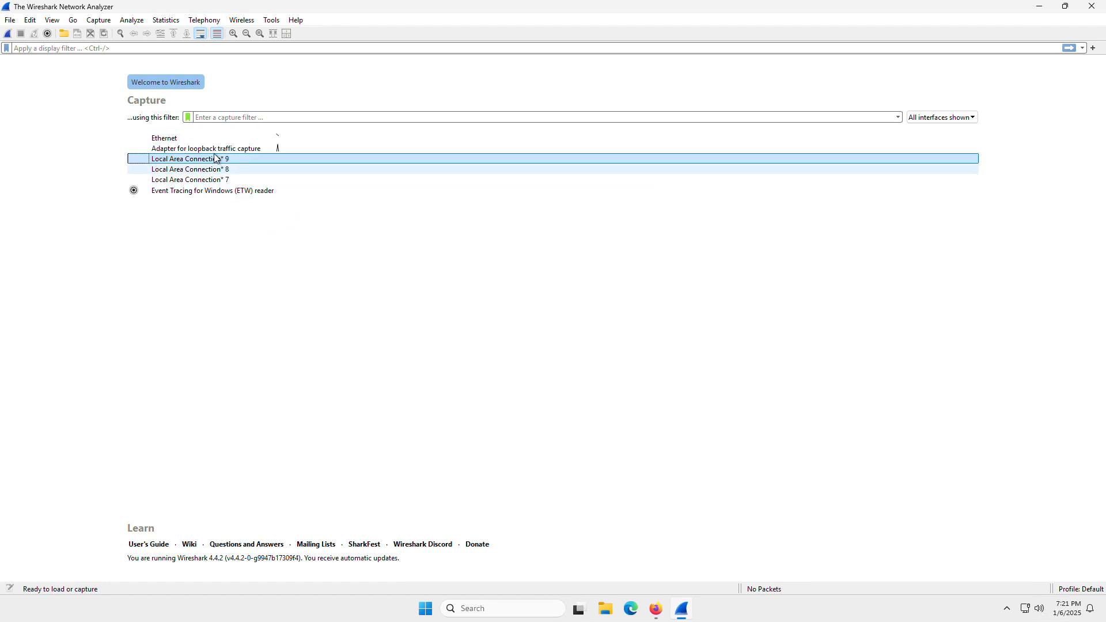
{"action": "left_click", "coordinate": [172, 162]}
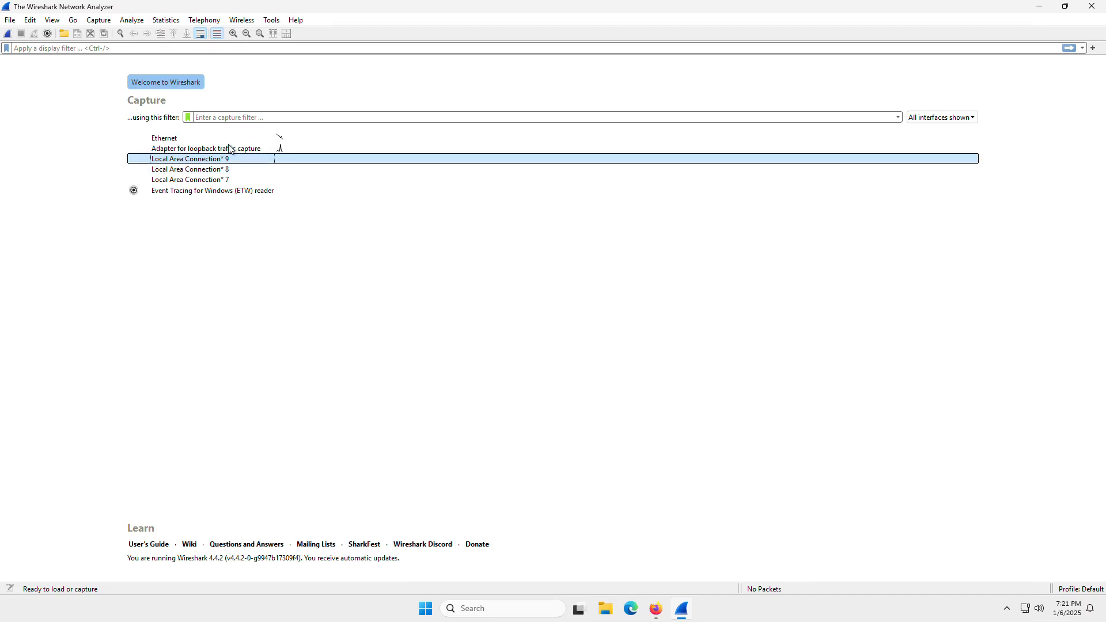
{"action": "left_click", "coordinate": [195, 140]}
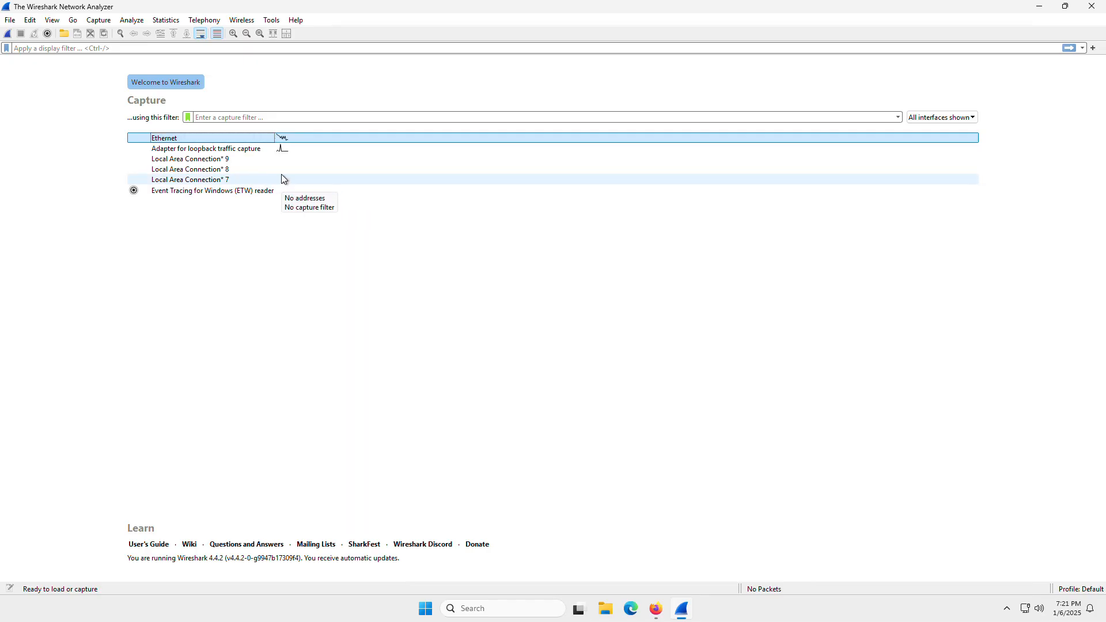
{"action": "left_click", "coordinate": [266, 151]}
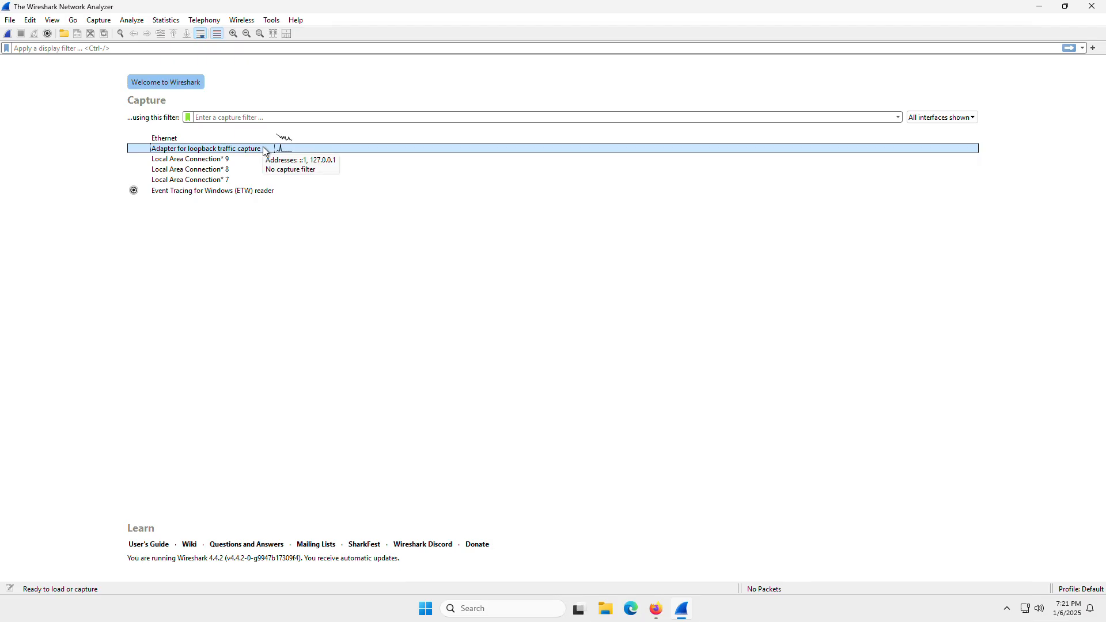
{"action": "left_click", "coordinate": [236, 181]}
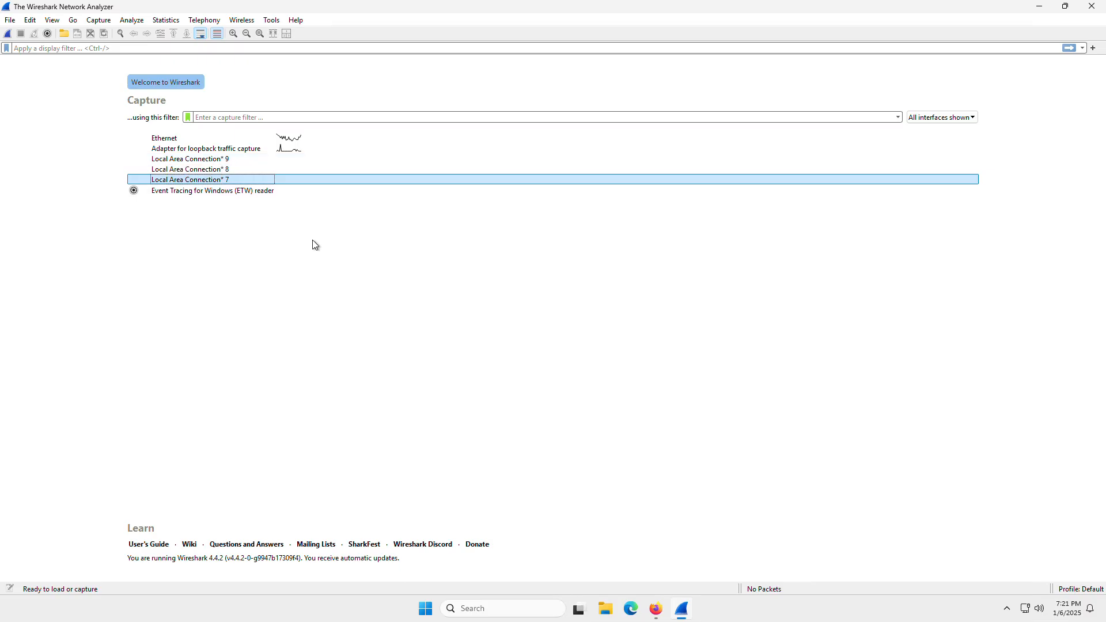
{"action": "left_click", "coordinate": [230, 141]}
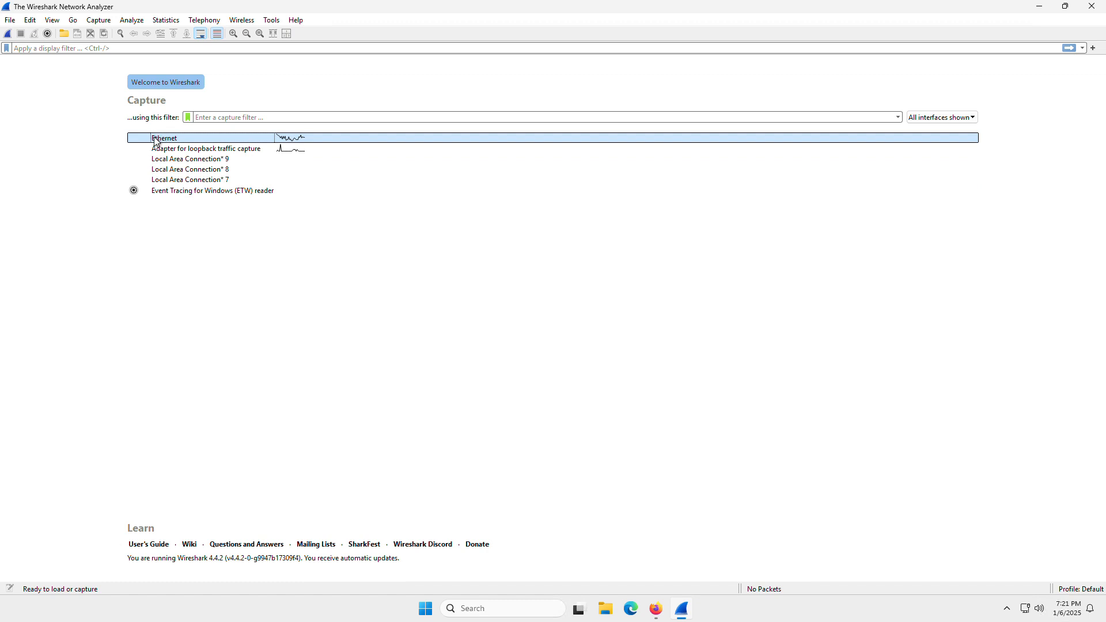
{"action": "left_click", "coordinate": [8, 34]}
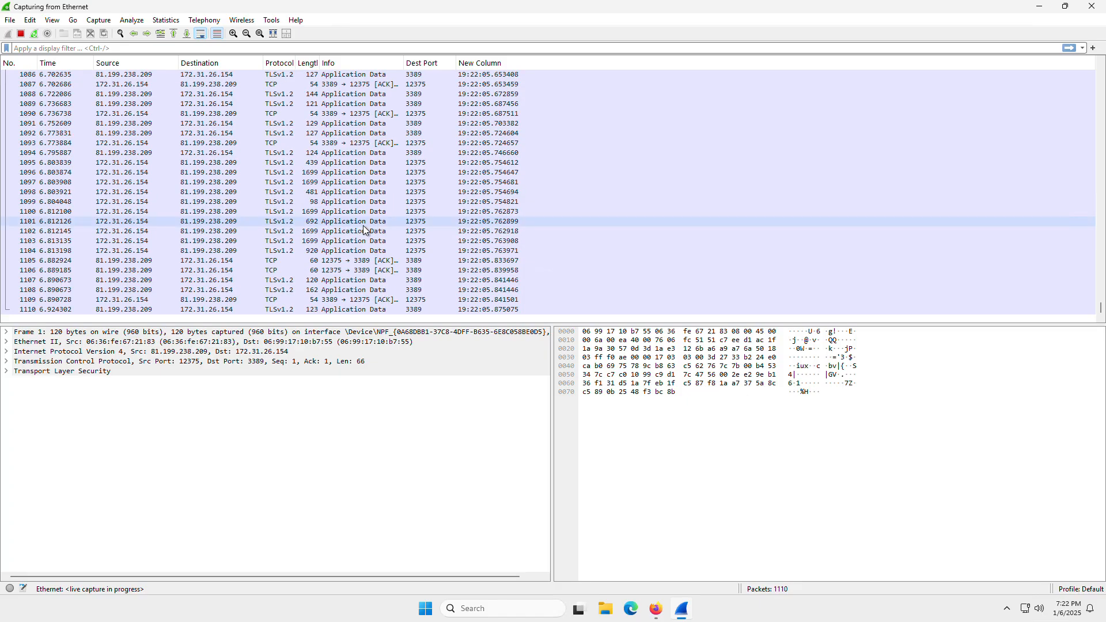
Open a Command Prompt and ping 8.8.8.8 to generate traffic for the capture.
{"action": "key", "text": "super+r"}
{"action": "key", "text": "Escape"}
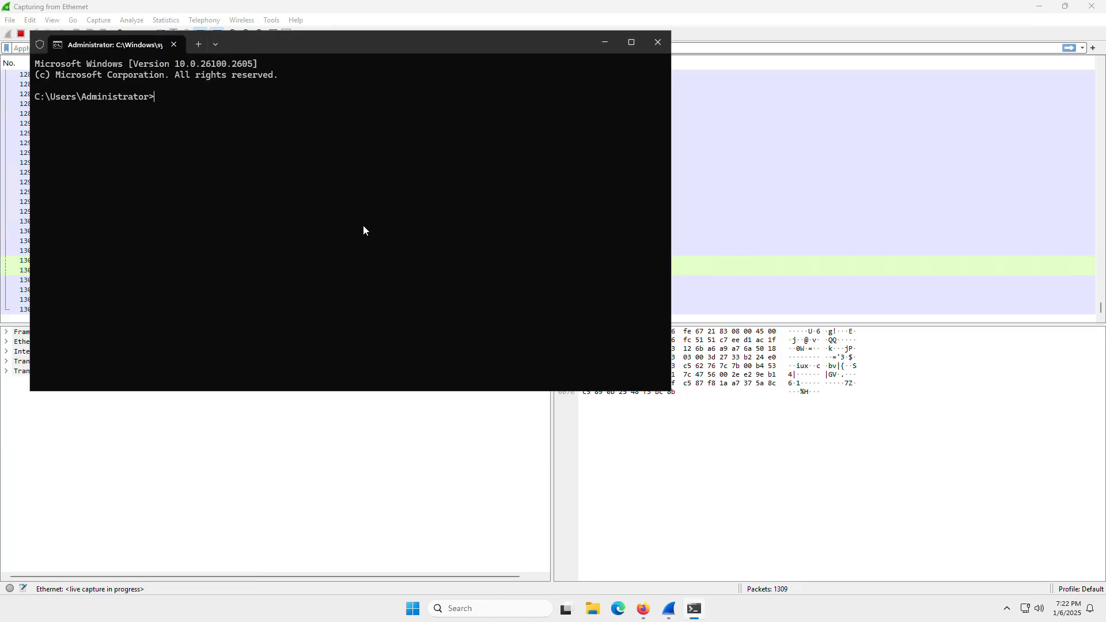
{"action": "type", "text": "ping 8.8.8"}
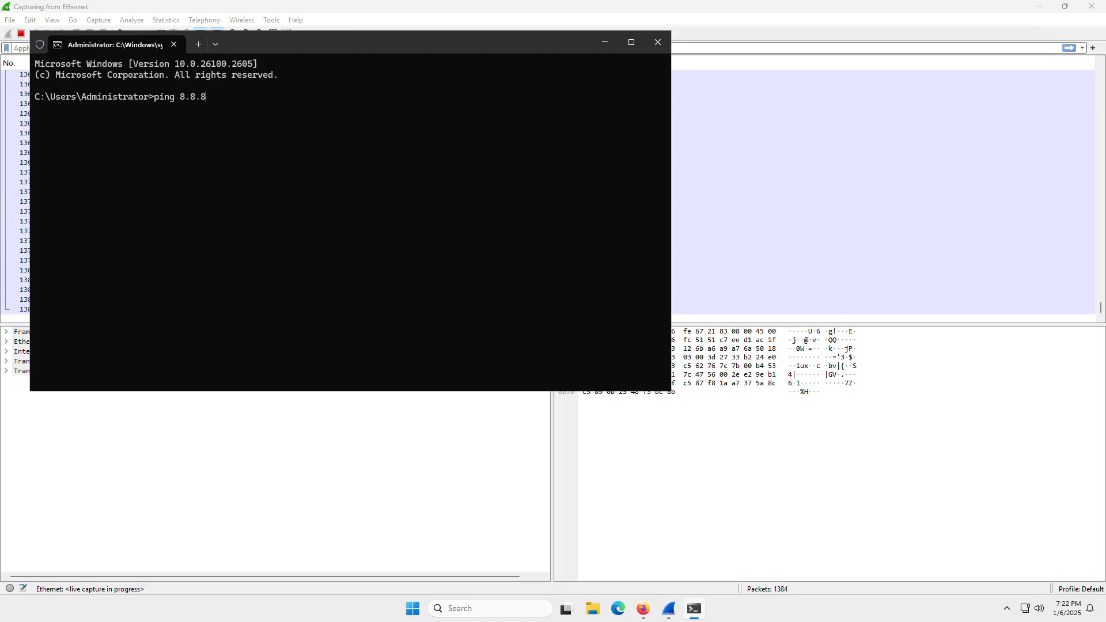
{"action": "type", "text": ".8"}
{"action": "key", "text": "Return"}
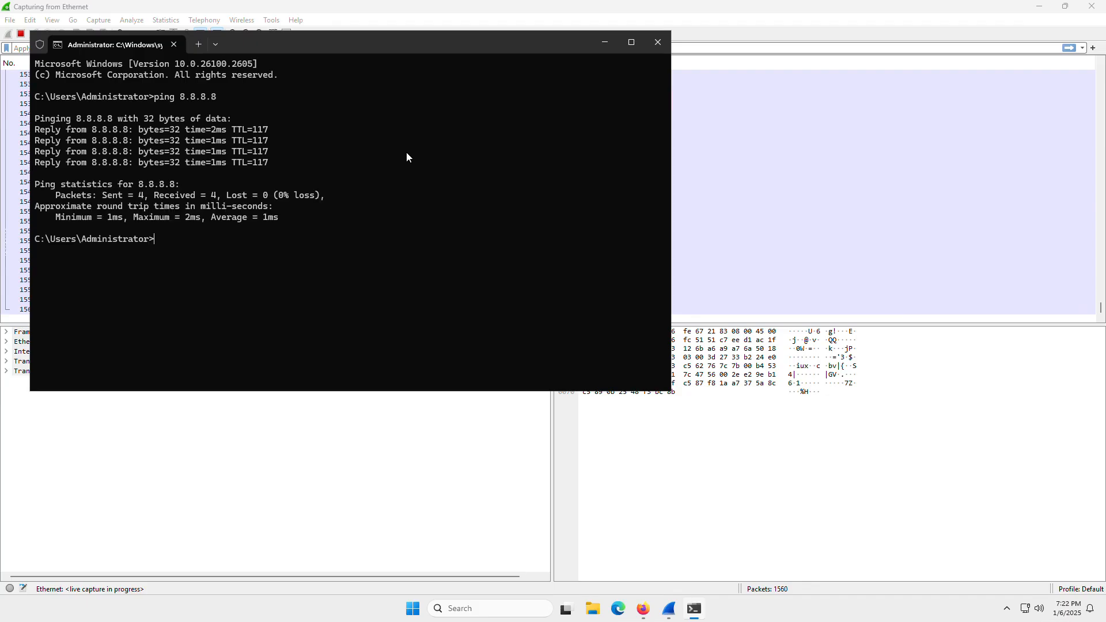
{"action": "left_click", "coordinate": [646, 610]}
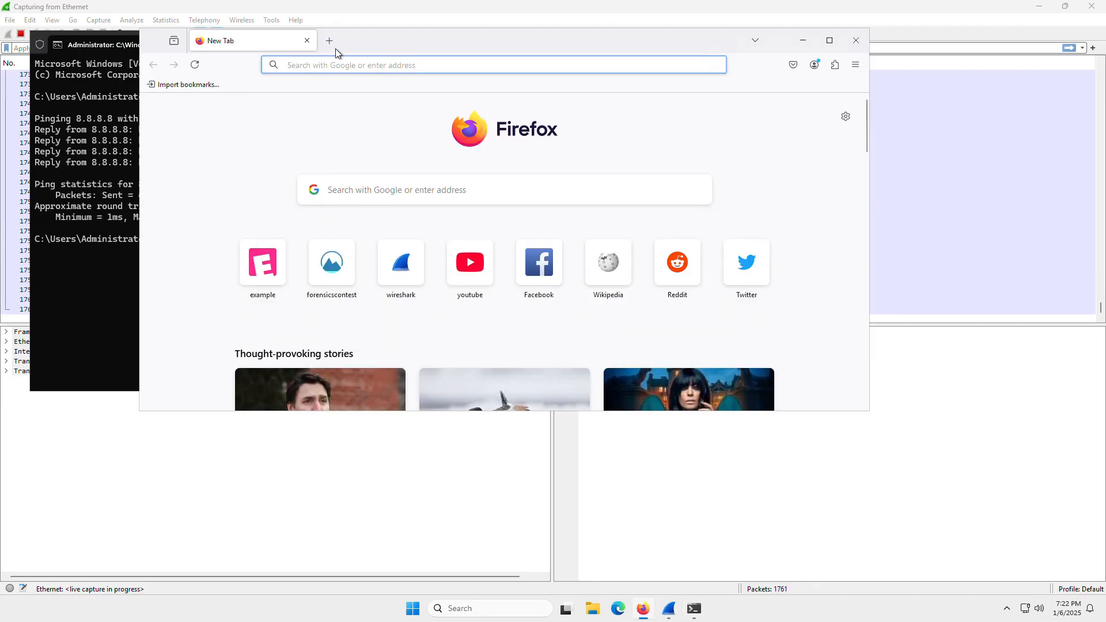
{"action": "type", "text": "ht"}
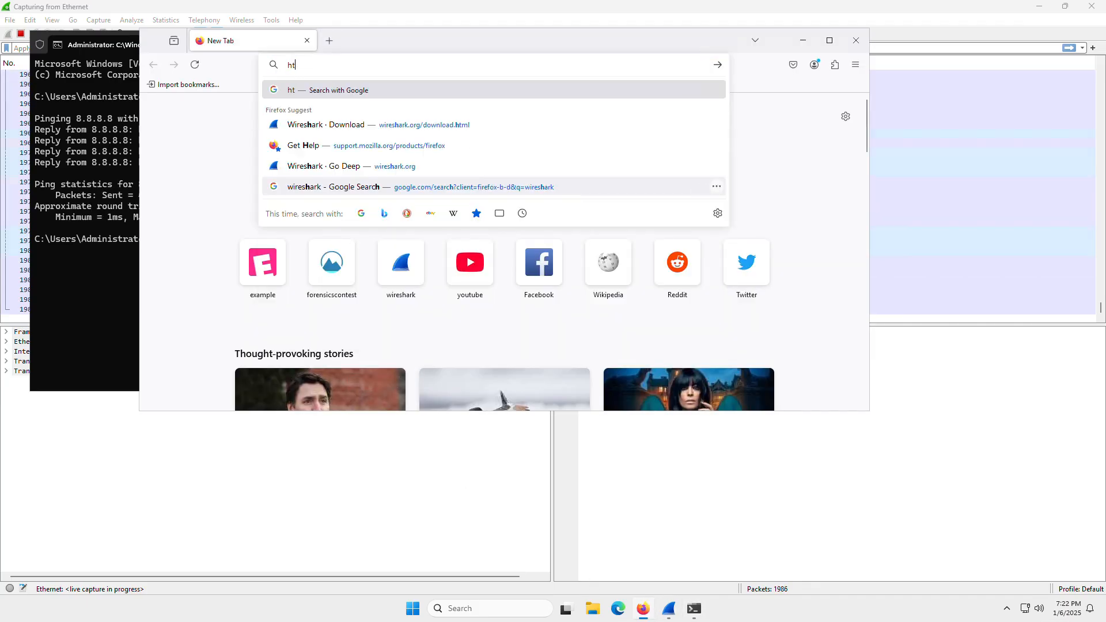
{"action": "type", "text": "tp://example"}
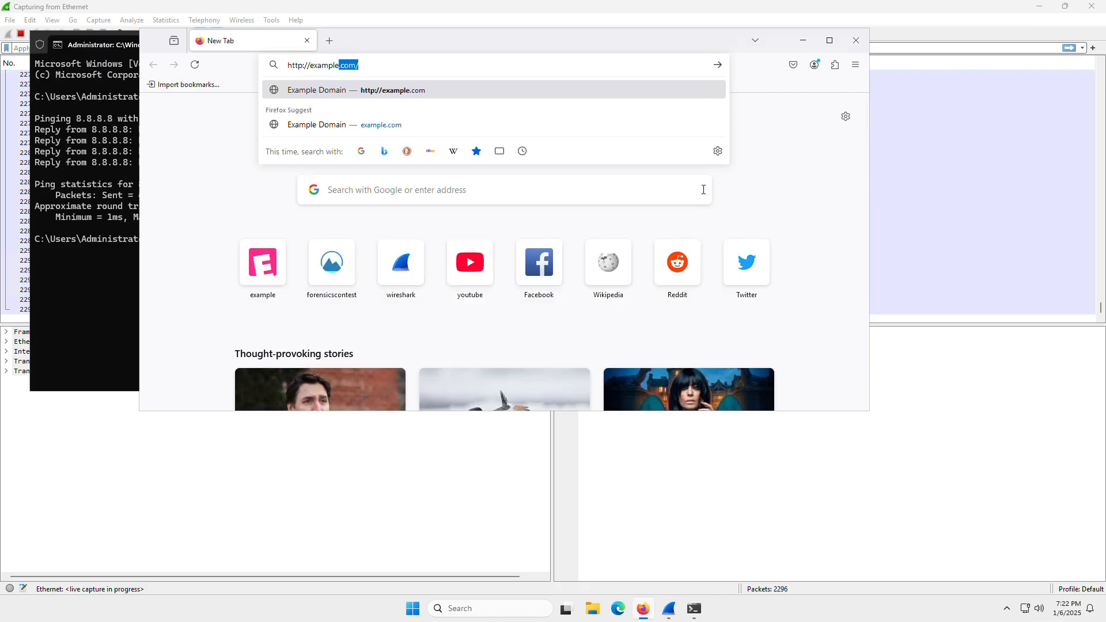
{"action": "key", "text": "Return"}
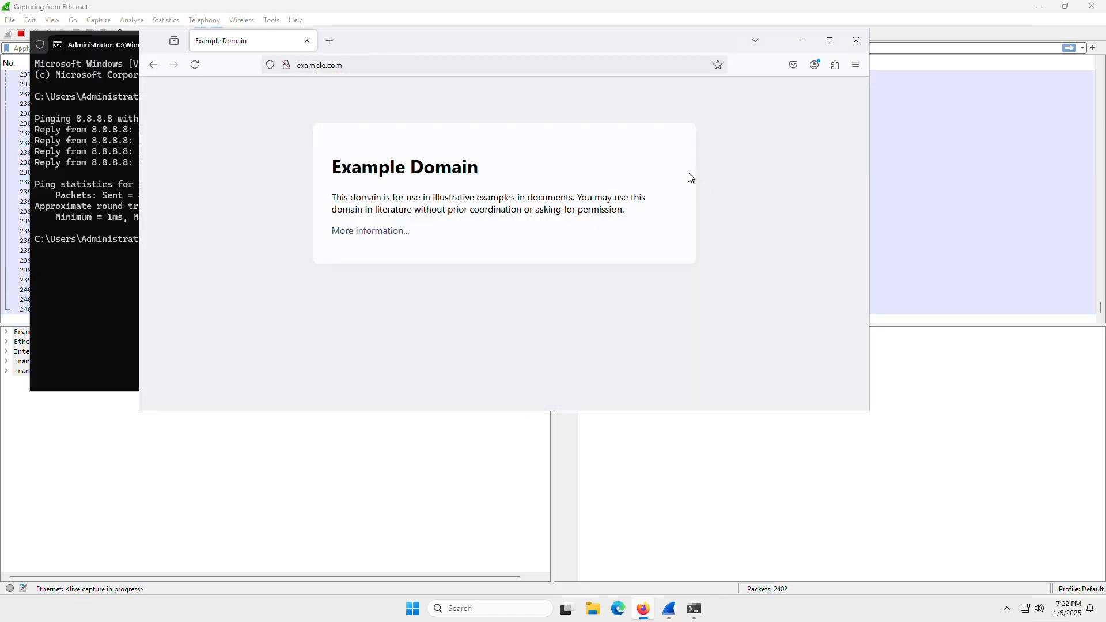
Return to Wireshark, stop the Ethernet capture and select the last captured packet.
{"action": "left_click", "coordinate": [983, 408]}
{"action": "left_click", "coordinate": [22, 33]}
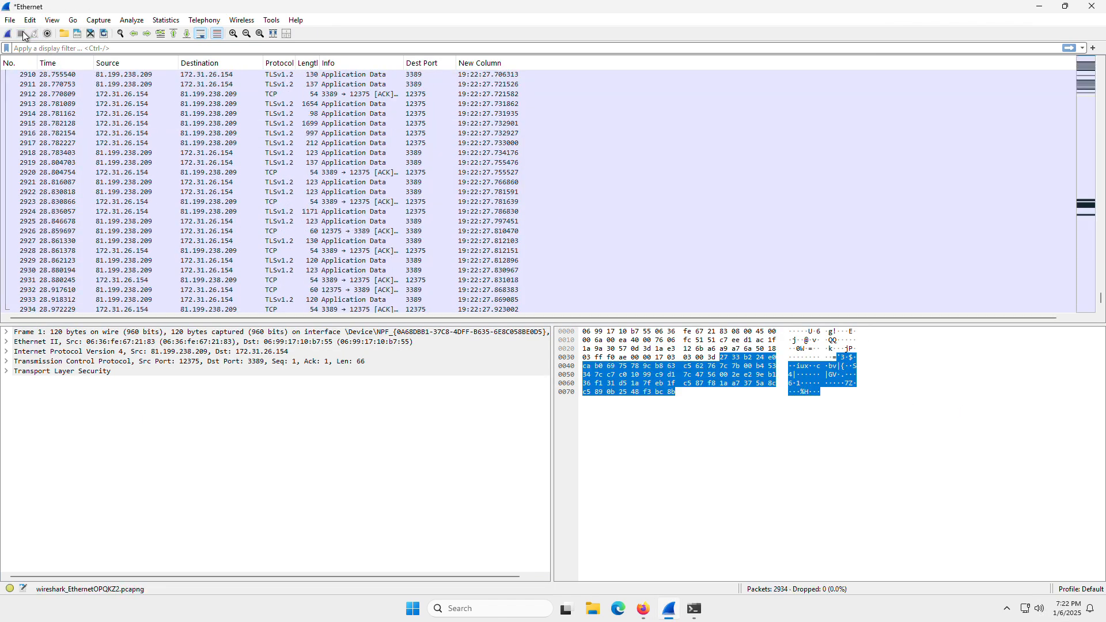
{"action": "scroll", "coordinate": [43, 288], "scroll_direction": "down", "scroll_amount": 1}
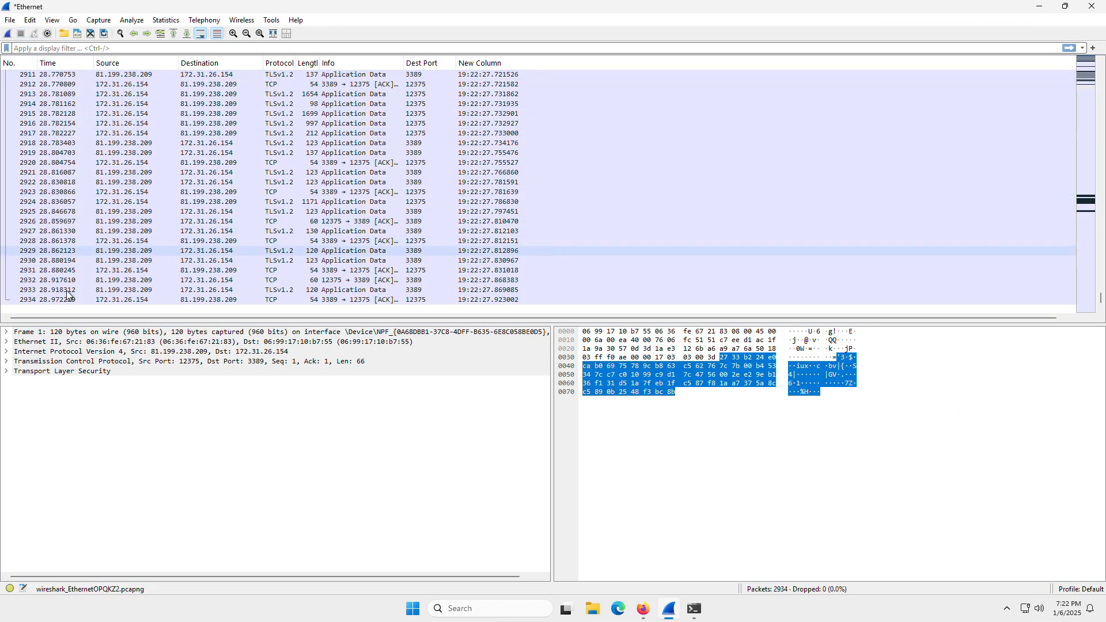
{"action": "left_click", "coordinate": [27, 300]}
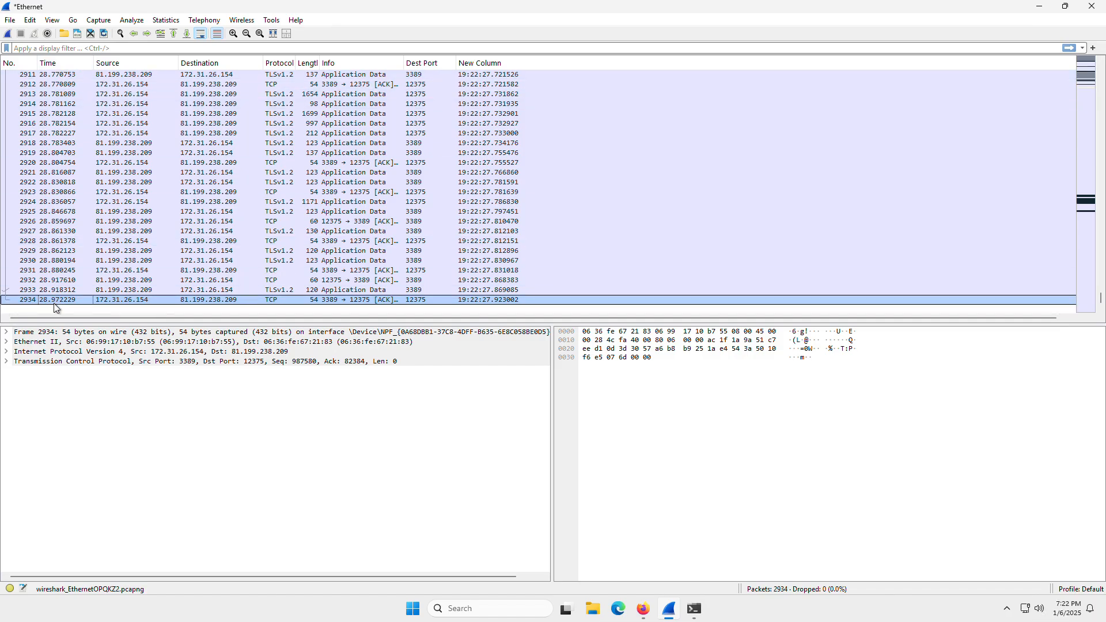
Examine the packet list columns and the byte contents of packets 2840 and 2841.
{"action": "scroll", "coordinate": [82, 260], "scroll_direction": "up", "scroll_amount": 5}
{"action": "scroll", "coordinate": [167, 120], "scroll_direction": "up", "scroll_amount": 1}
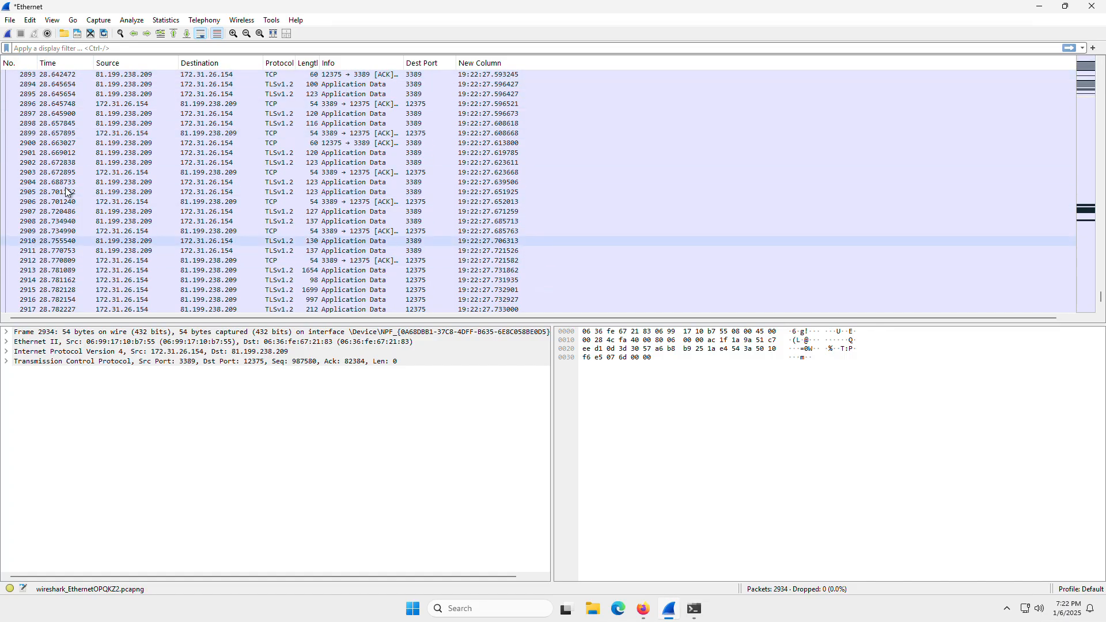
{"action": "scroll", "coordinate": [82, 179], "scroll_direction": "up", "scroll_amount": 14}
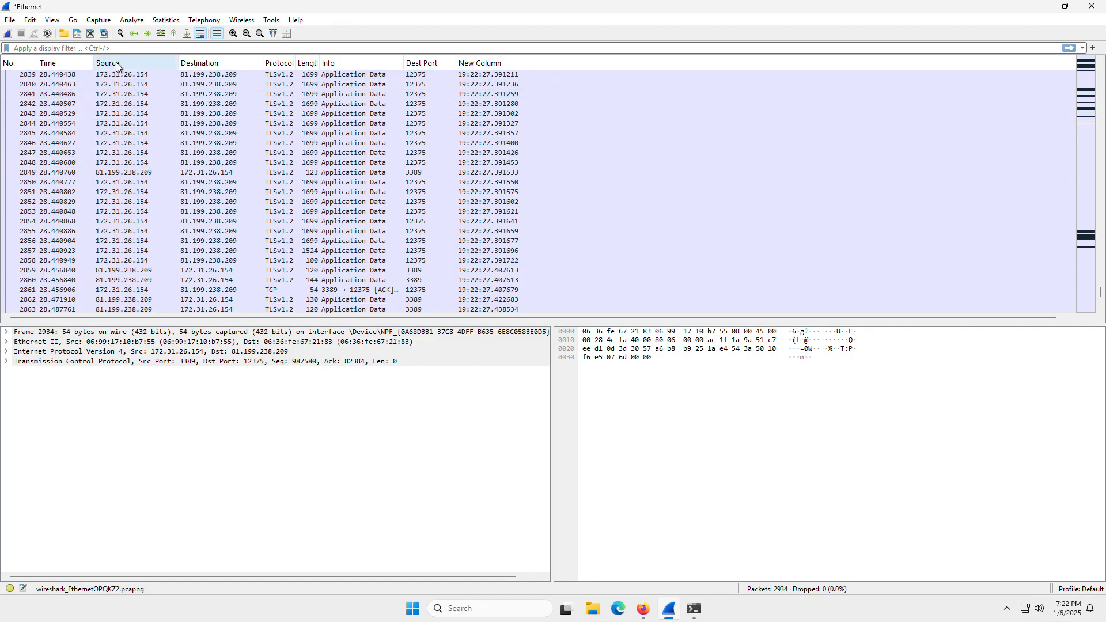
{"action": "scroll", "coordinate": [239, 117], "scroll_direction": "up", "scroll_amount": 4}
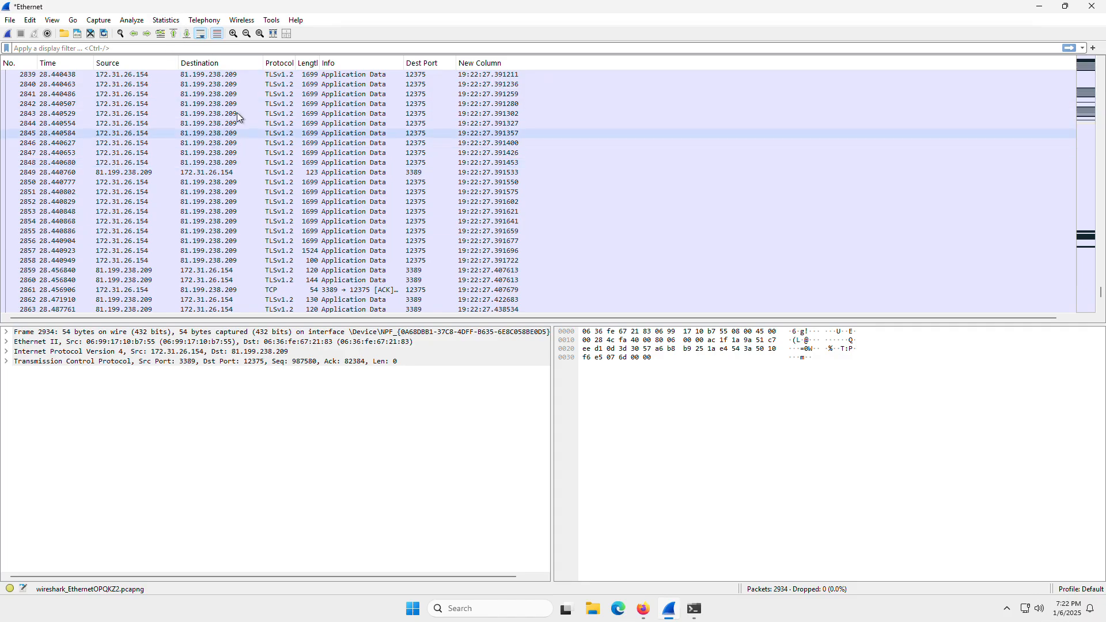
{"action": "left_click", "coordinate": [308, 84]}
{"action": "scroll", "coordinate": [749, 423], "scroll_direction": "down", "scroll_amount": 13}
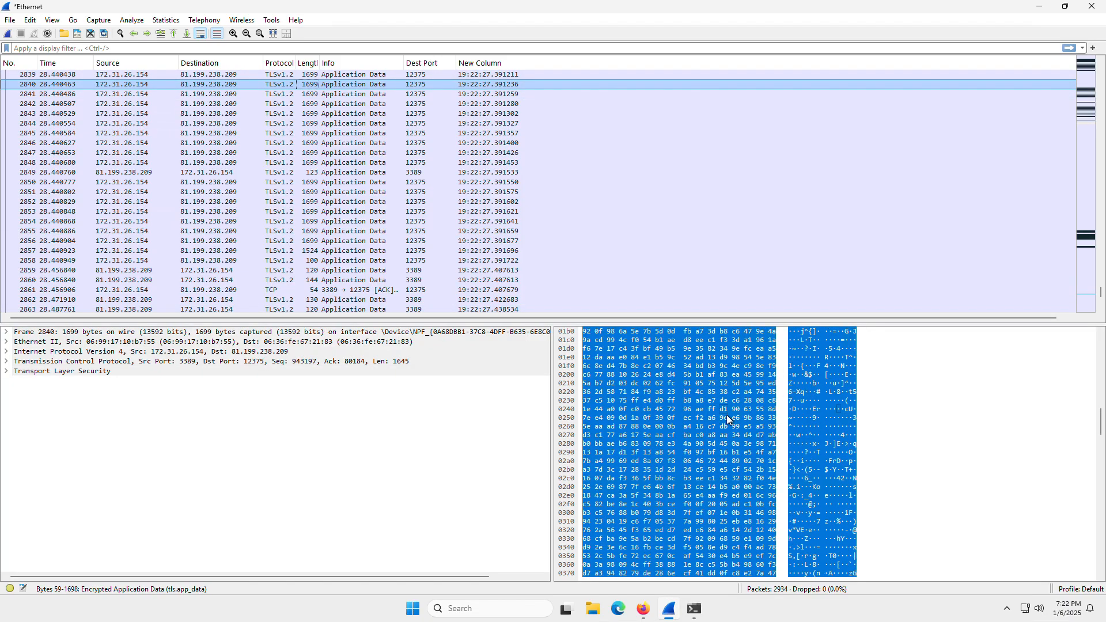
{"action": "left_click", "coordinate": [348, 95]}
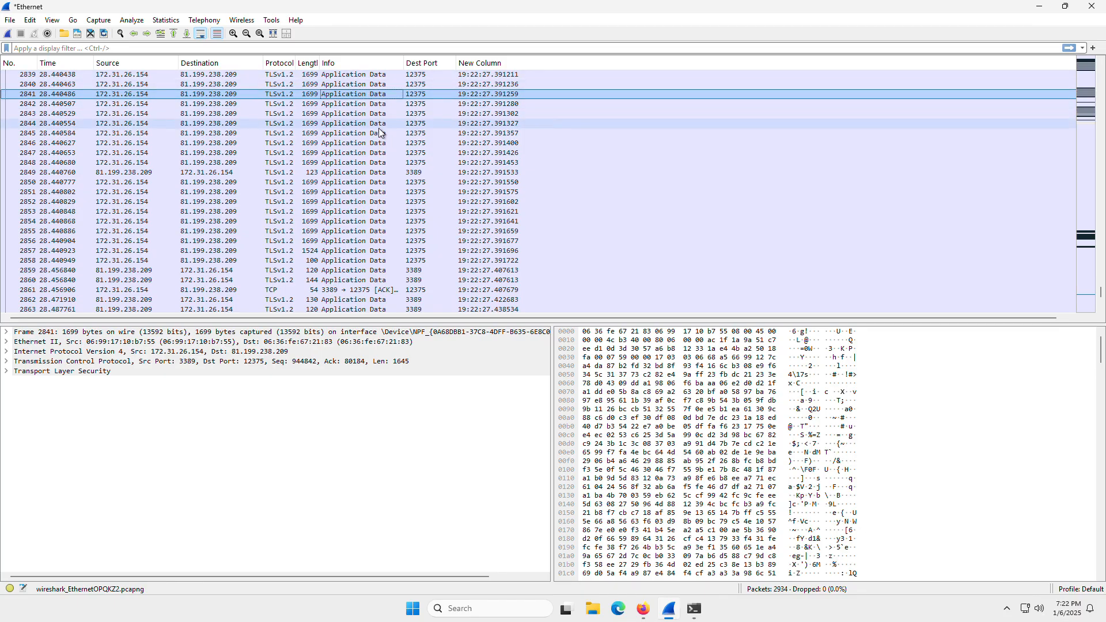
{"action": "left_click", "coordinate": [430, 84]}
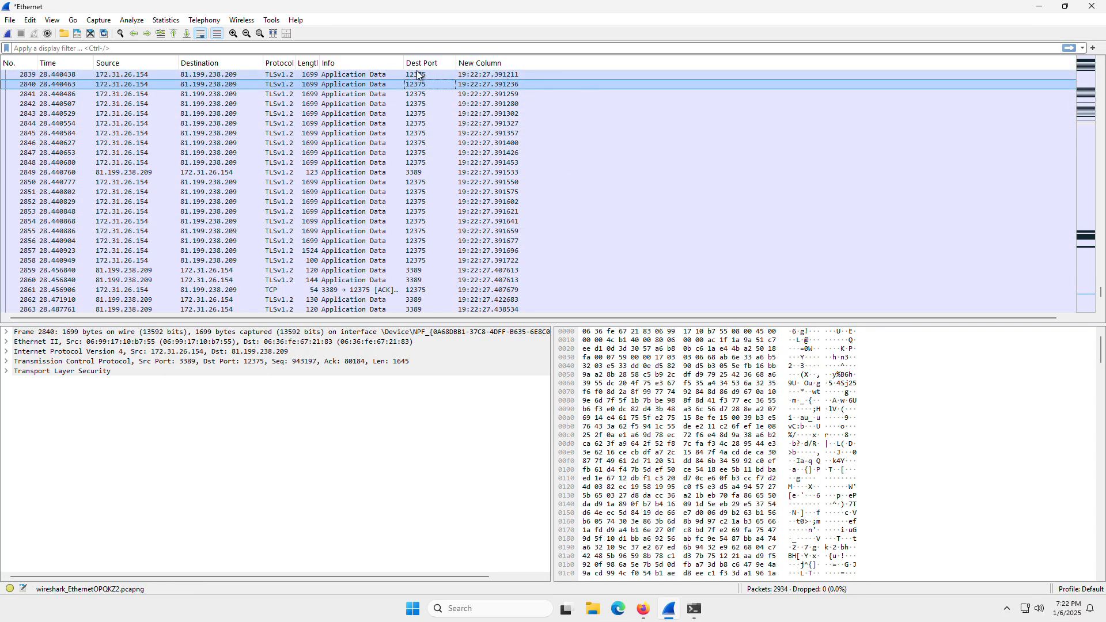
Open the column preferences for the packet list.
{"action": "right_click", "coordinate": [487, 65]}
{"action": "left_click", "coordinate": [534, 116]}
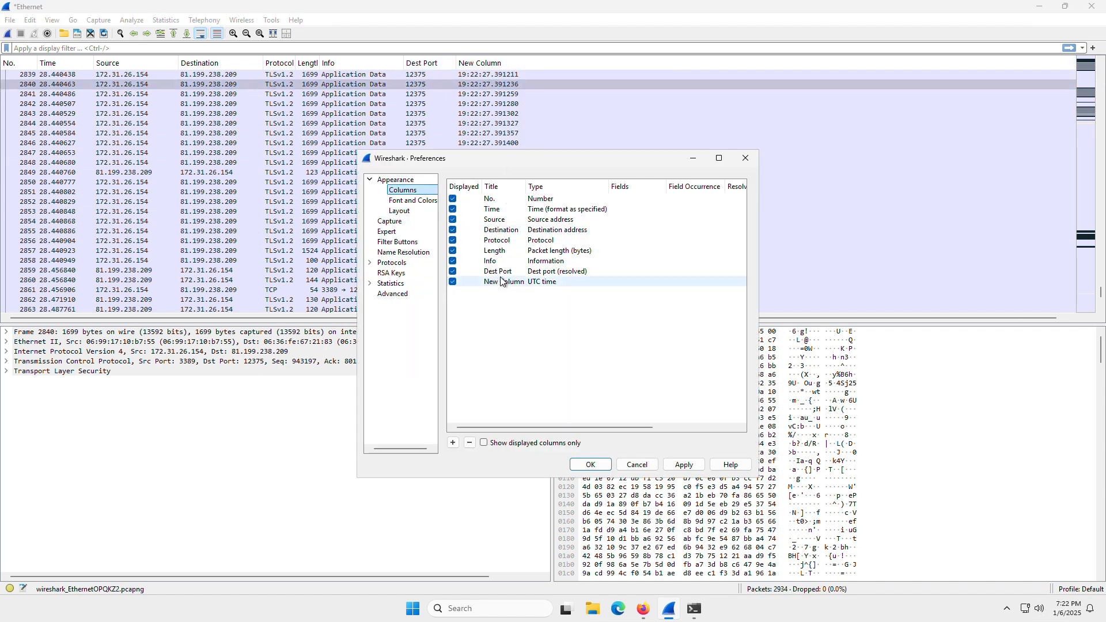
{"action": "left_click", "coordinate": [452, 442]}
{"action": "left_click", "coordinate": [512, 294]}
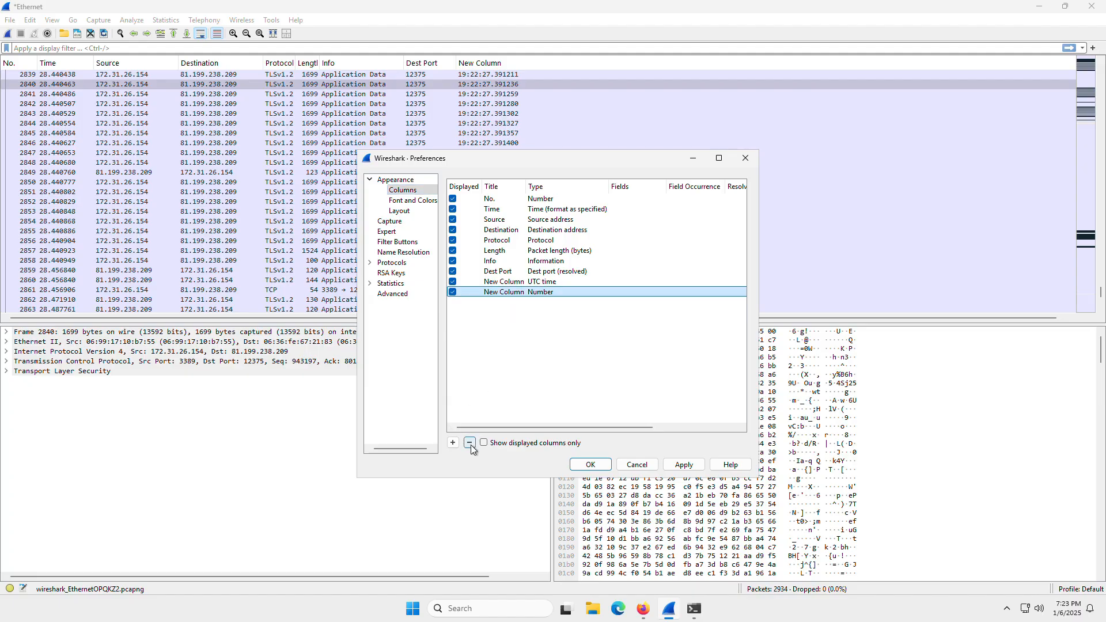
{"action": "left_click", "coordinate": [470, 442]}
Rename the existing column of type UTC time to "UTC time".
{"action": "double_click", "coordinate": [516, 282]}
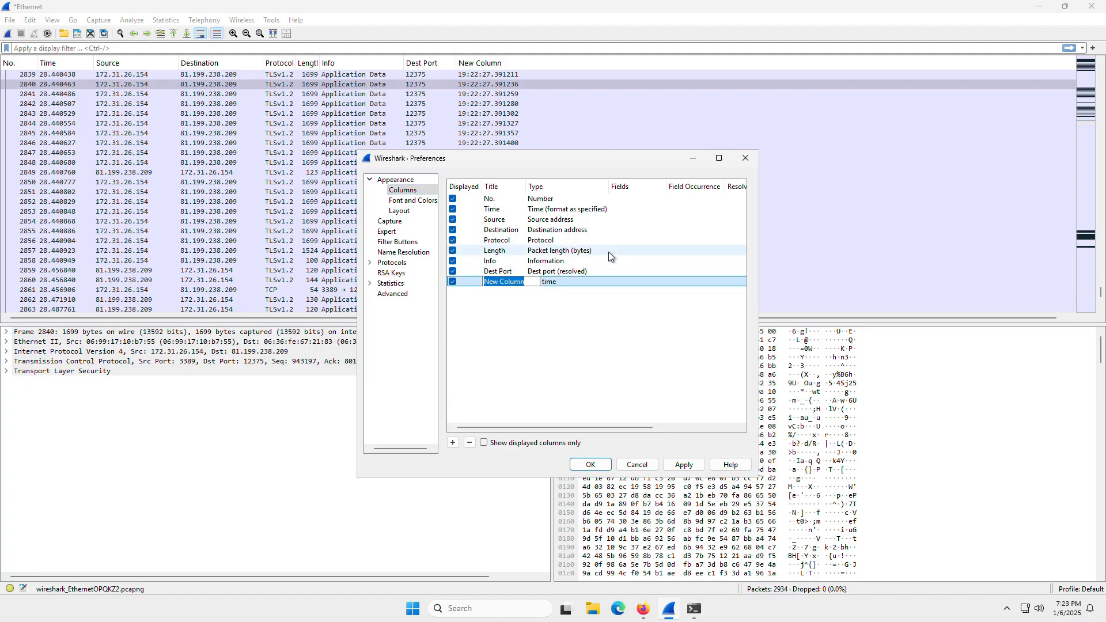
{"action": "type", "text": "UTC time"}
{"action": "key", "text": "Return"}
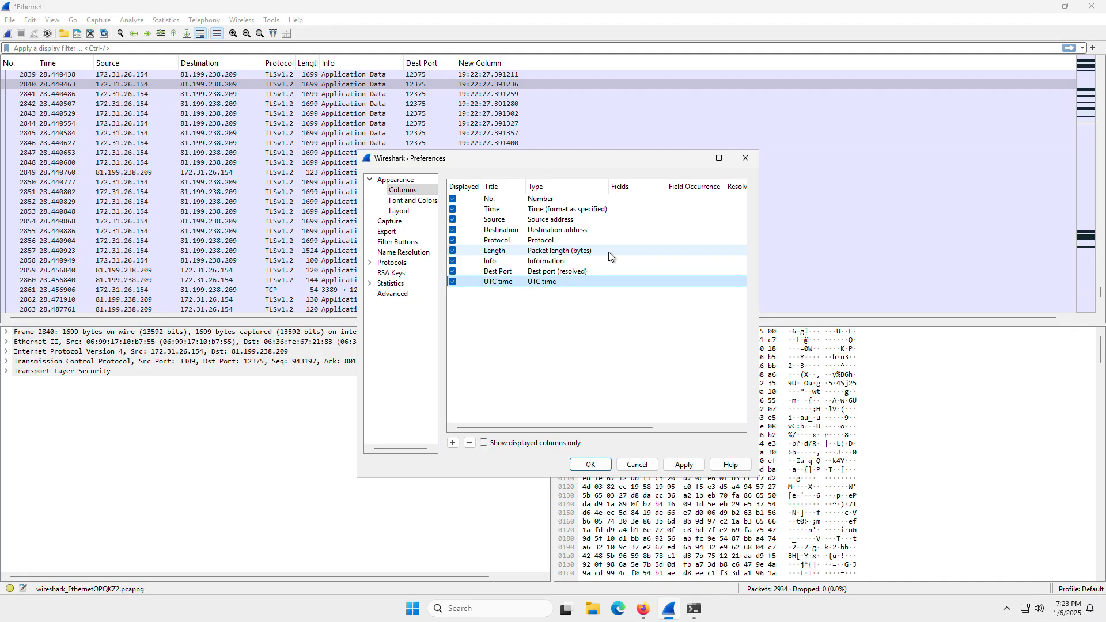
Add a new packet list column and set its type to Source port.
{"action": "left_click", "coordinate": [453, 442]}
{"action": "double_click", "coordinate": [562, 292]}
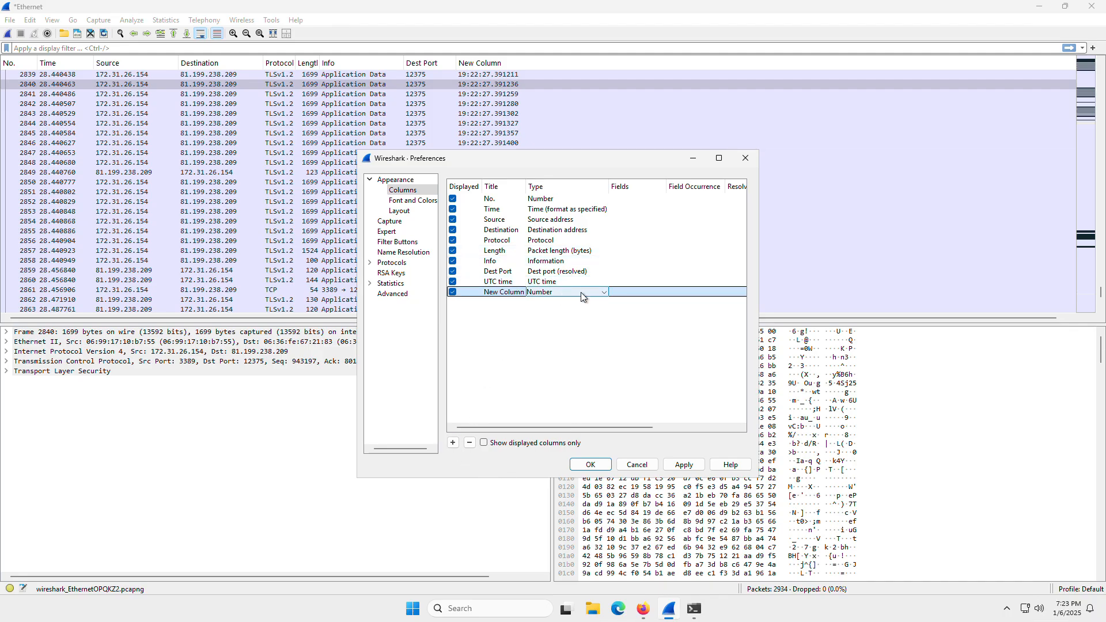
{"action": "left_click", "coordinate": [561, 292]}
{"action": "scroll", "coordinate": [558, 363], "scroll_direction": "down", "scroll_amount": 2}
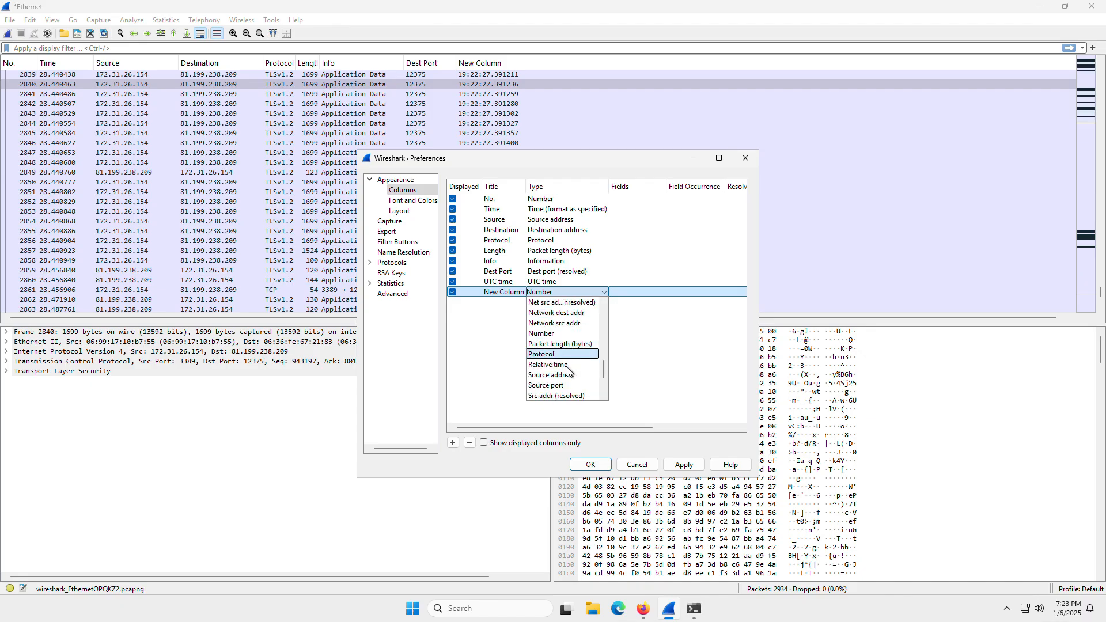
{"action": "scroll", "coordinate": [559, 374], "scroll_direction": "down", "scroll_amount": 1}
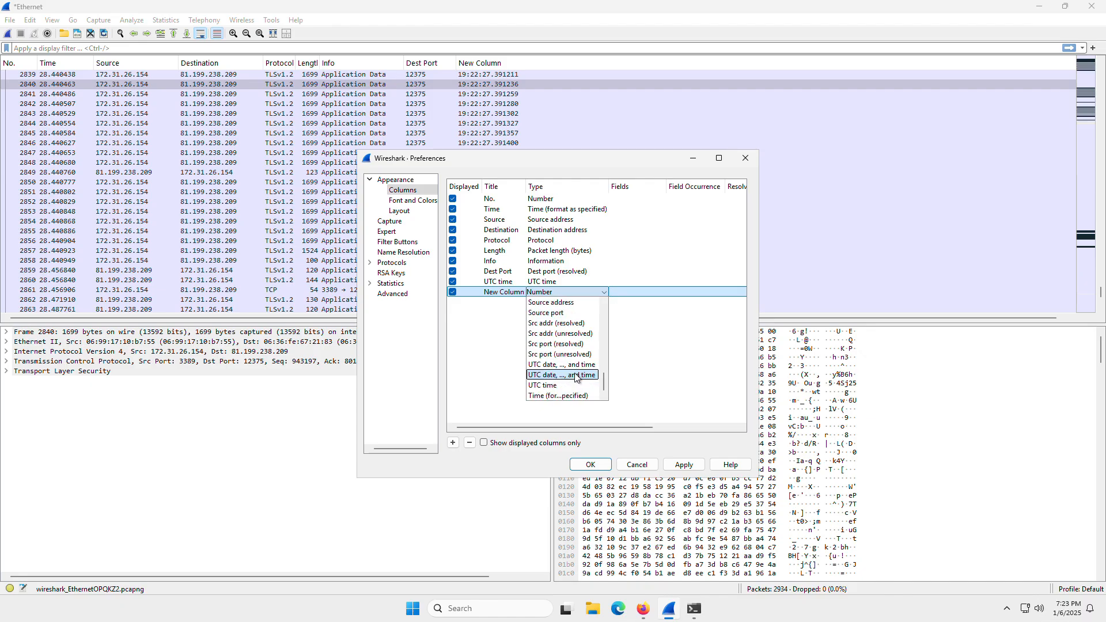
{"action": "left_click", "coordinate": [570, 375]}
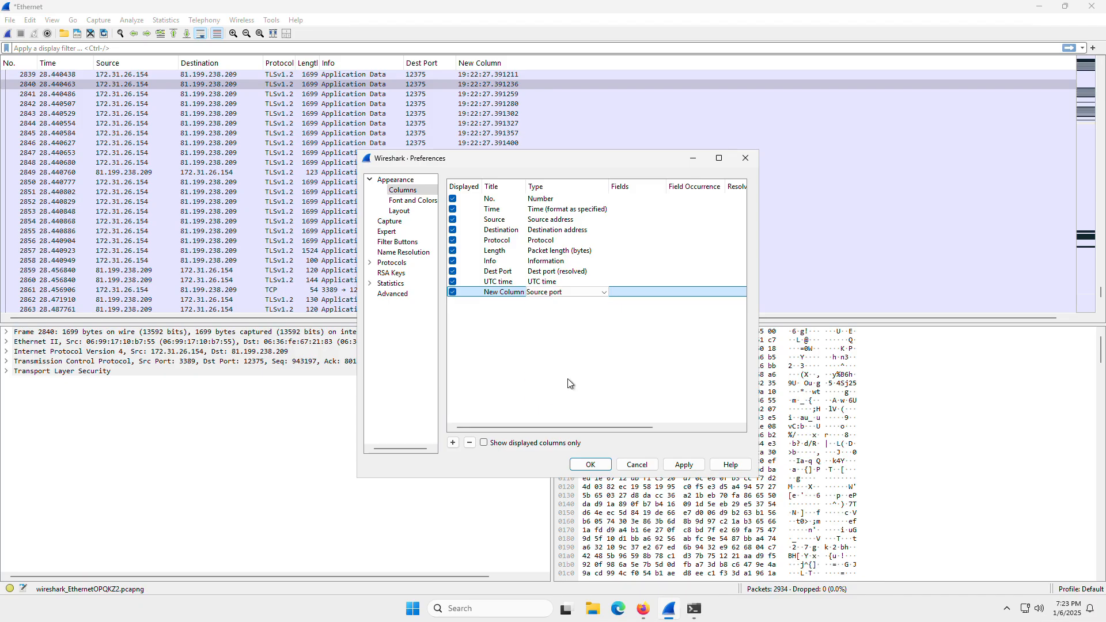
Title the new Source port column "Src Port", then apply the column preferences and close them.
{"action": "double_click", "coordinate": [507, 292]}
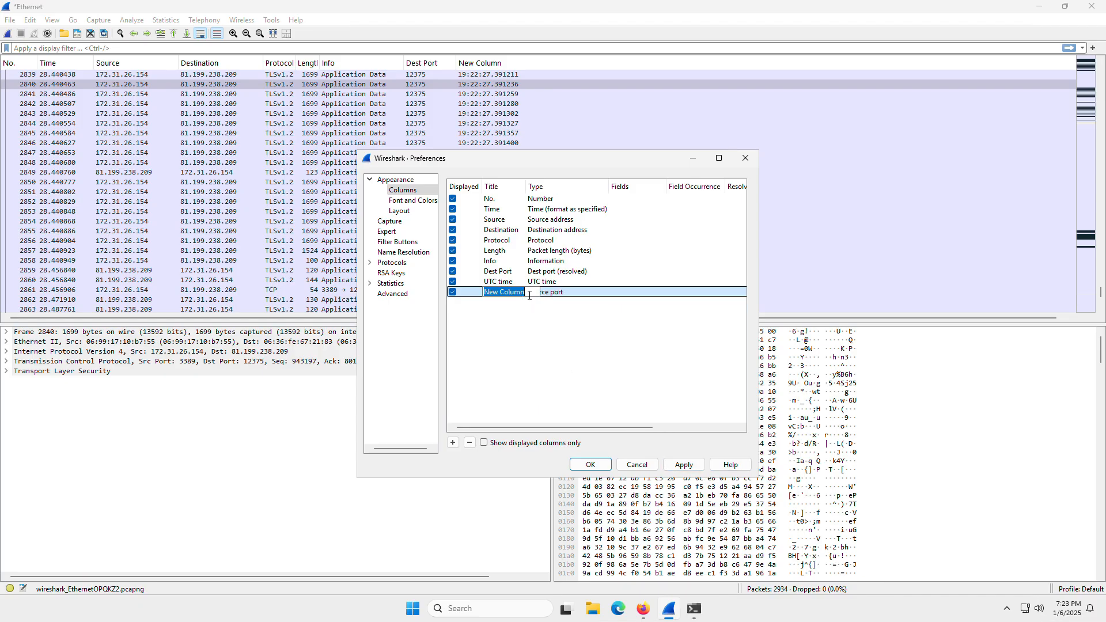
{"action": "type", "text": "S"}
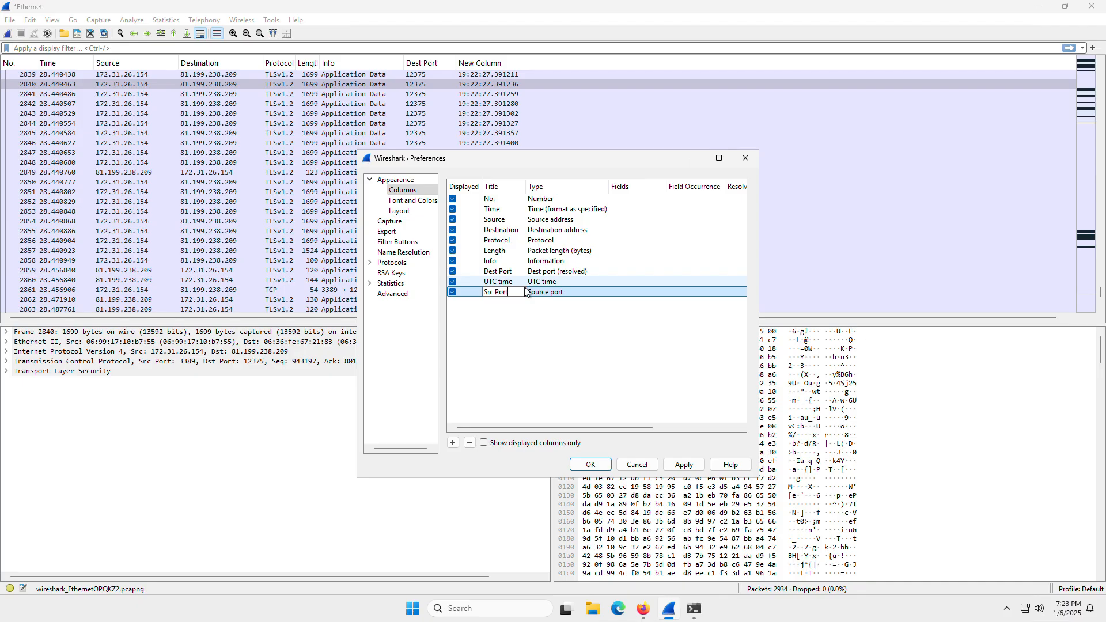
{"action": "type", "text": "rc Port"}
{"action": "left_click", "coordinate": [683, 465]}
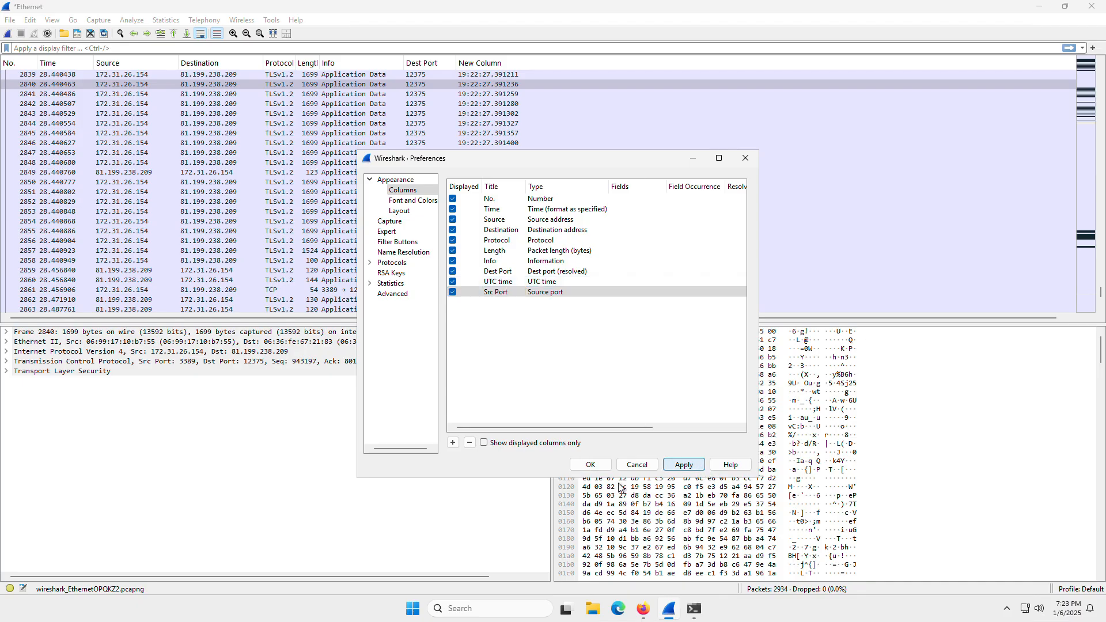
{"action": "left_click", "coordinate": [589, 464]}
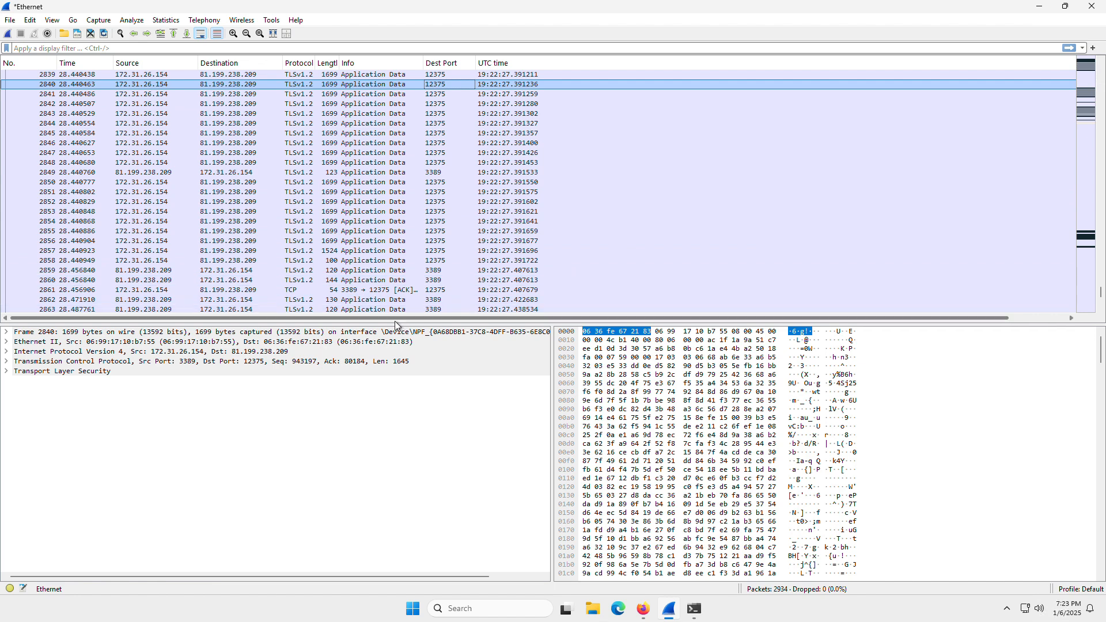
Narrow the UTC time column so Src Port starts right beside its values, and inspect packets 2845 and 2849.
{"action": "left_click_drag", "start_coordinate": [395, 318], "coordinate": [777, 335]}
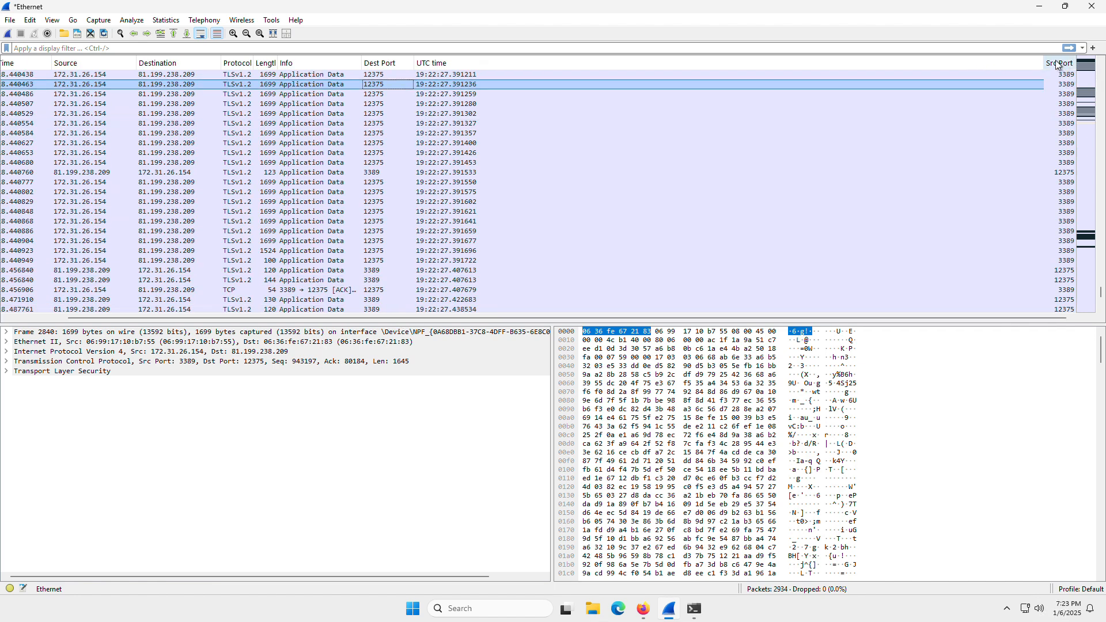
{"action": "left_click_drag", "start_coordinate": [1052, 64], "coordinate": [567, 99]}
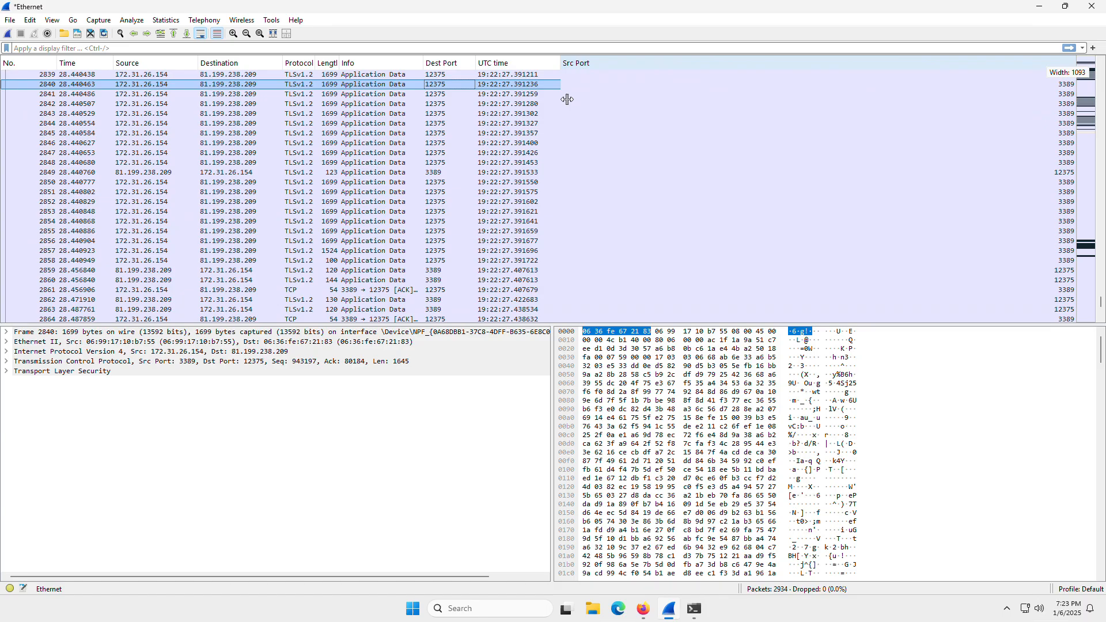
{"action": "left_click", "coordinate": [1027, 133]}
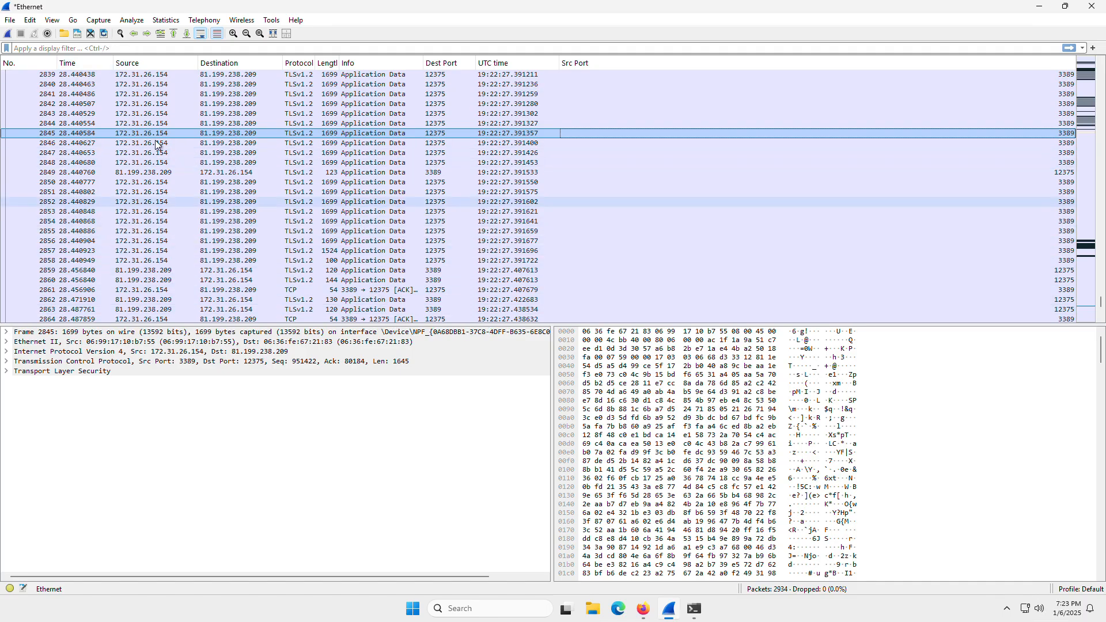
{"action": "left_click", "coordinate": [196, 171]}
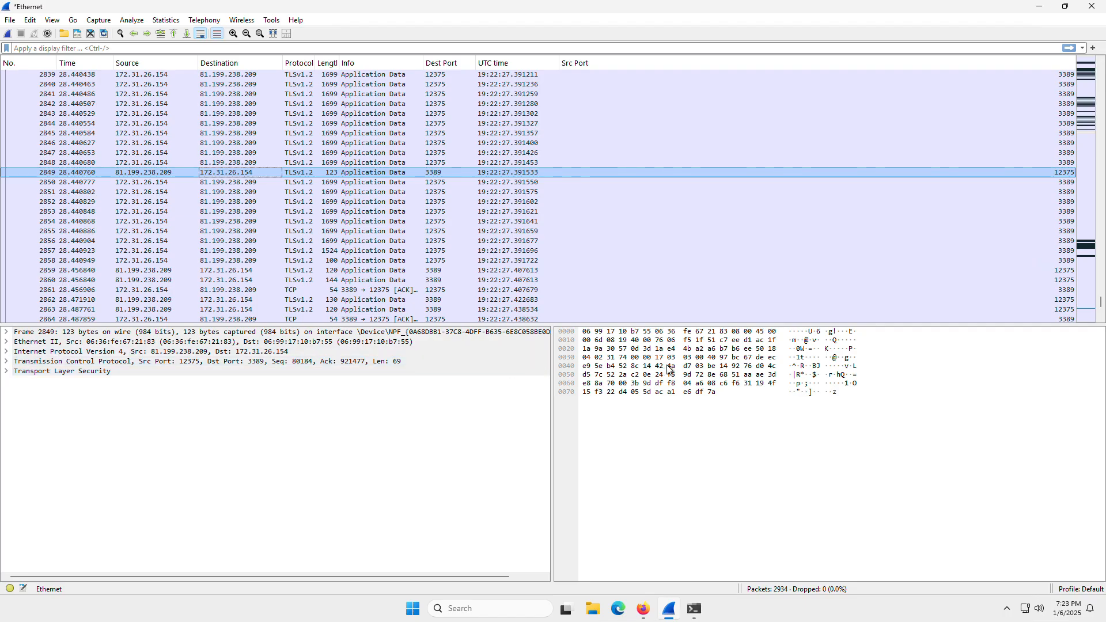
Filter the packet list with the display filter ip.addr == 8.8.8.8.
{"action": "left_click", "coordinate": [76, 51]}
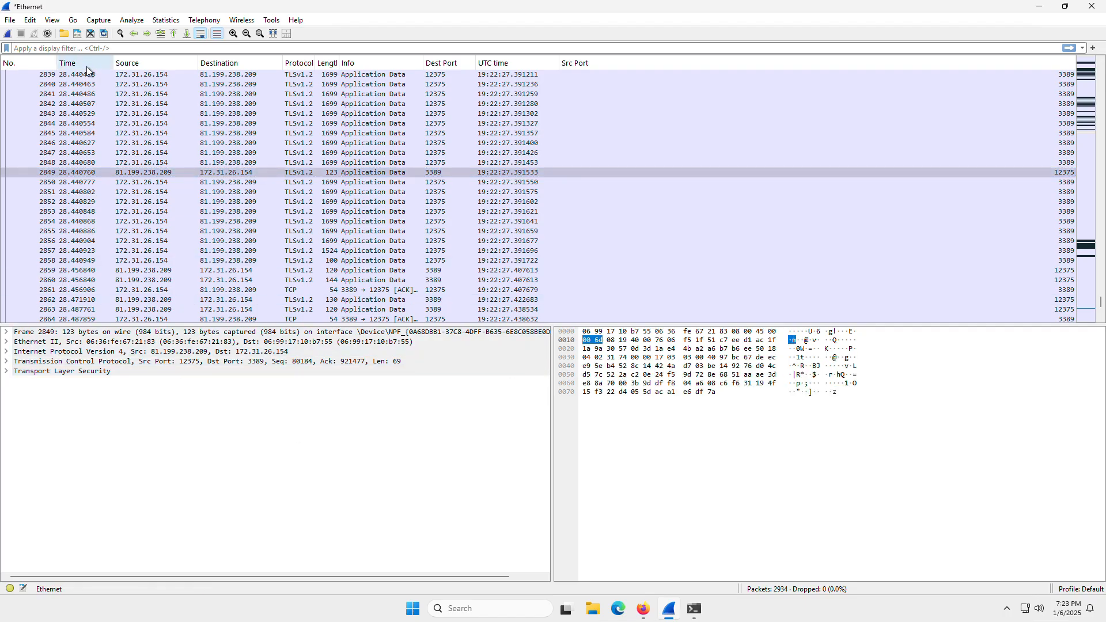
{"action": "type", "text": "ip"}
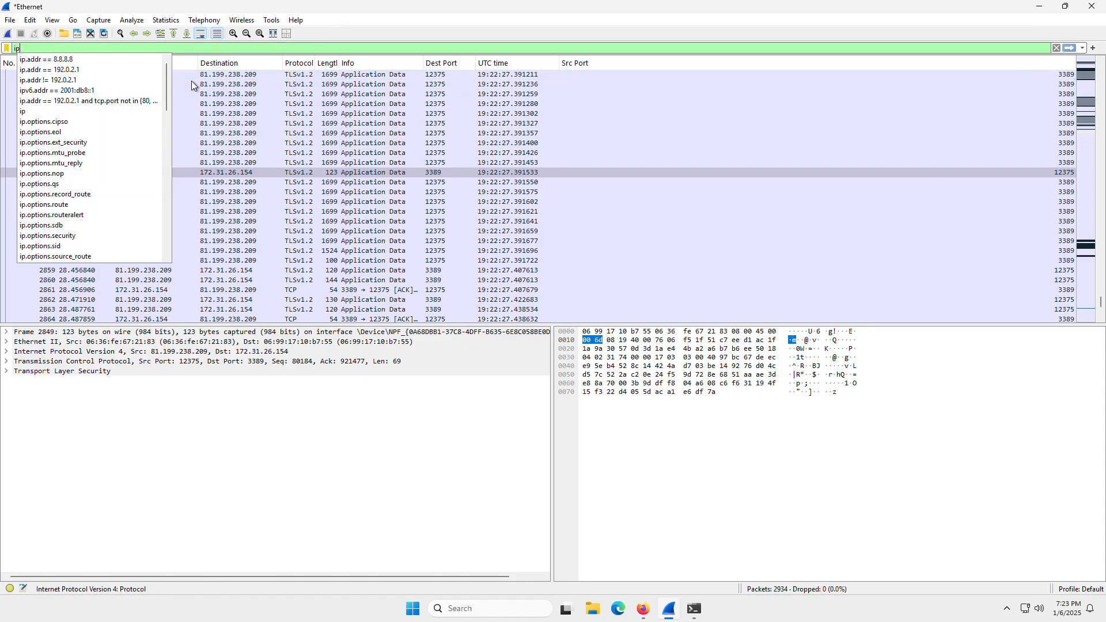
{"action": "type", "text": ".addr =="}
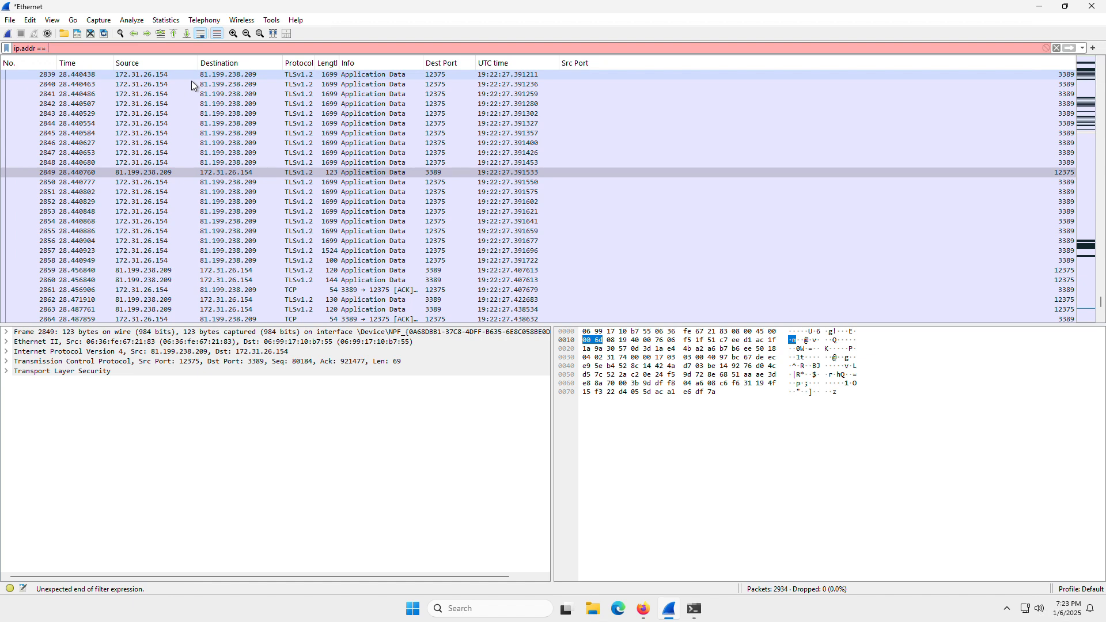
{"action": "type", "text": "8.8.8.8"}
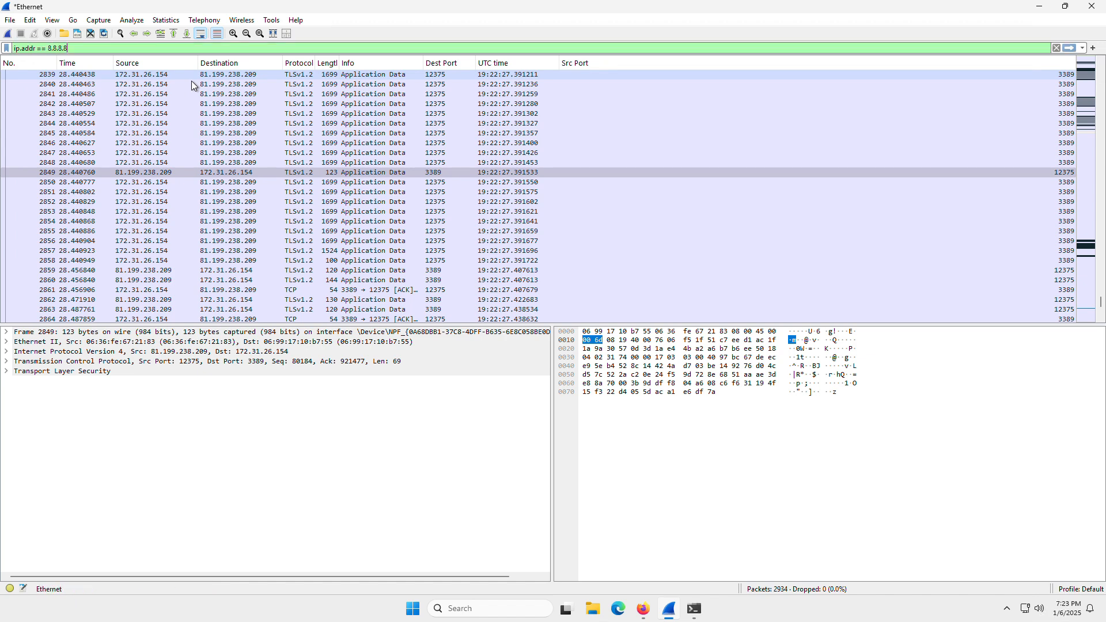
{"action": "key", "text": "Return"}
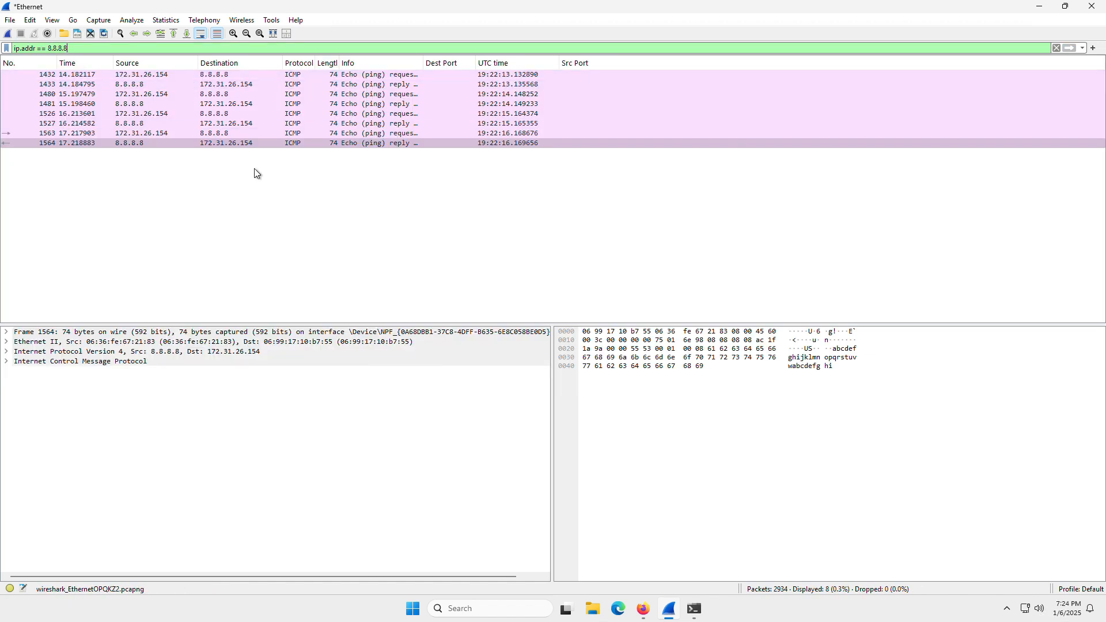
Step through the filtered ICMP echo requests and replies and compare them with the ping output in the command prompt.
{"action": "left_click", "coordinate": [304, 75]}
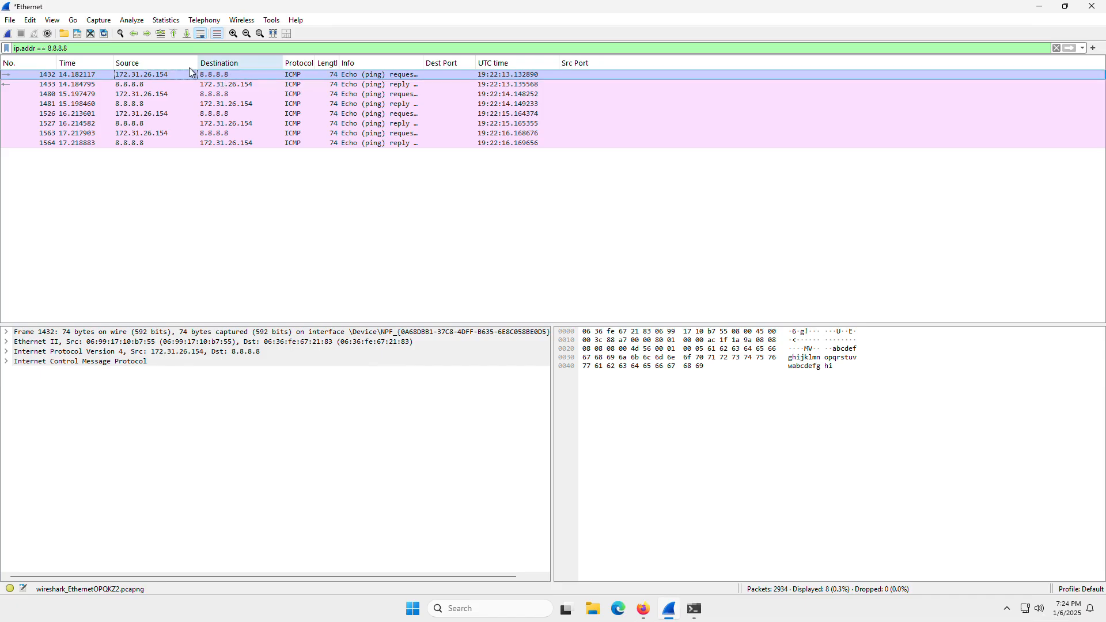
{"action": "left_click", "coordinate": [234, 94]}
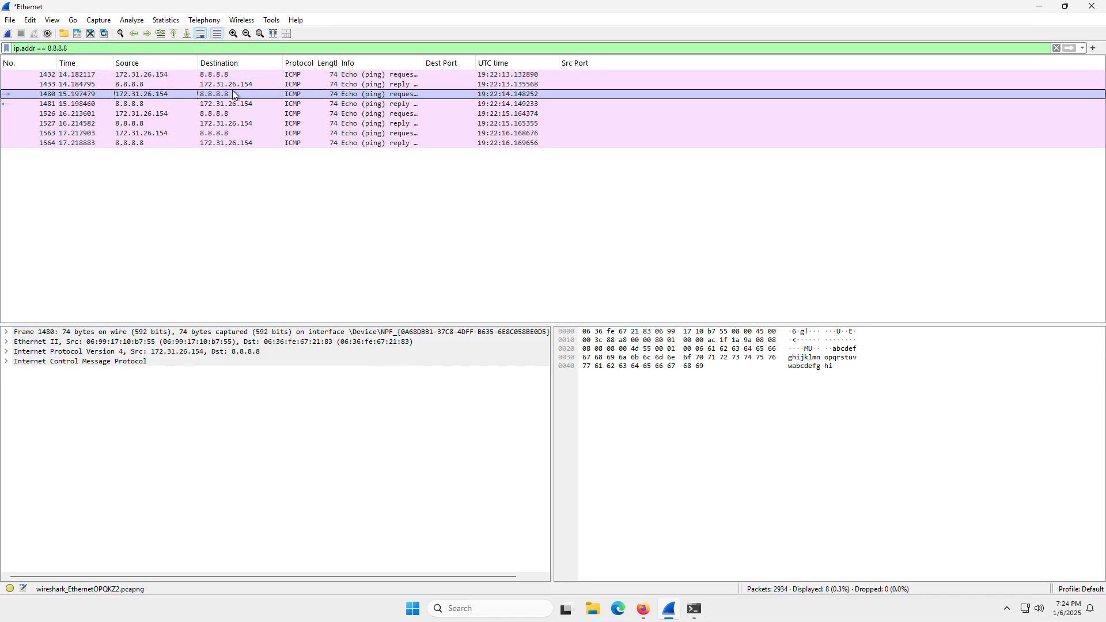
{"action": "left_click", "coordinate": [407, 103]}
{"action": "left_click", "coordinate": [408, 114]}
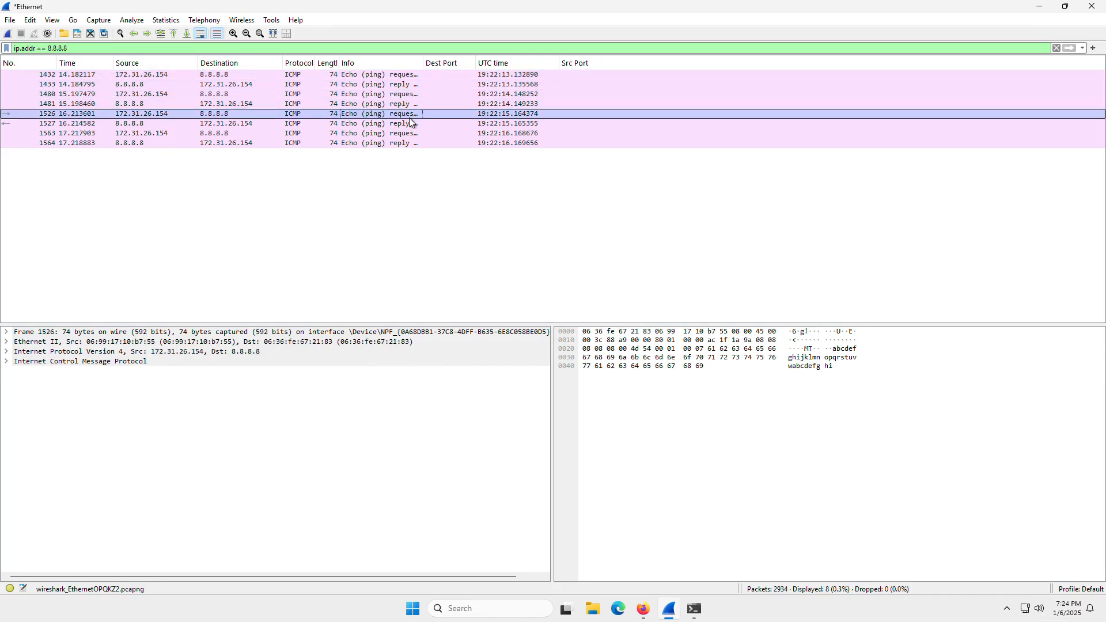
{"action": "left_click", "coordinate": [409, 123]}
{"action": "left_click", "coordinate": [410, 133]}
{"action": "left_click", "coordinate": [410, 144]}
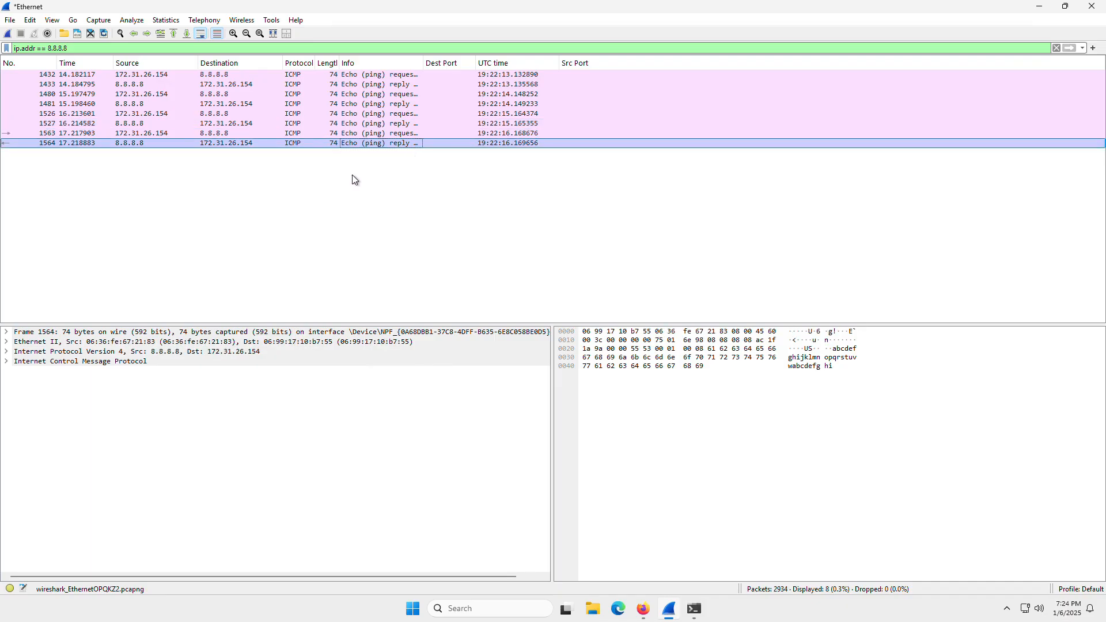
{"action": "left_click", "coordinate": [695, 608]}
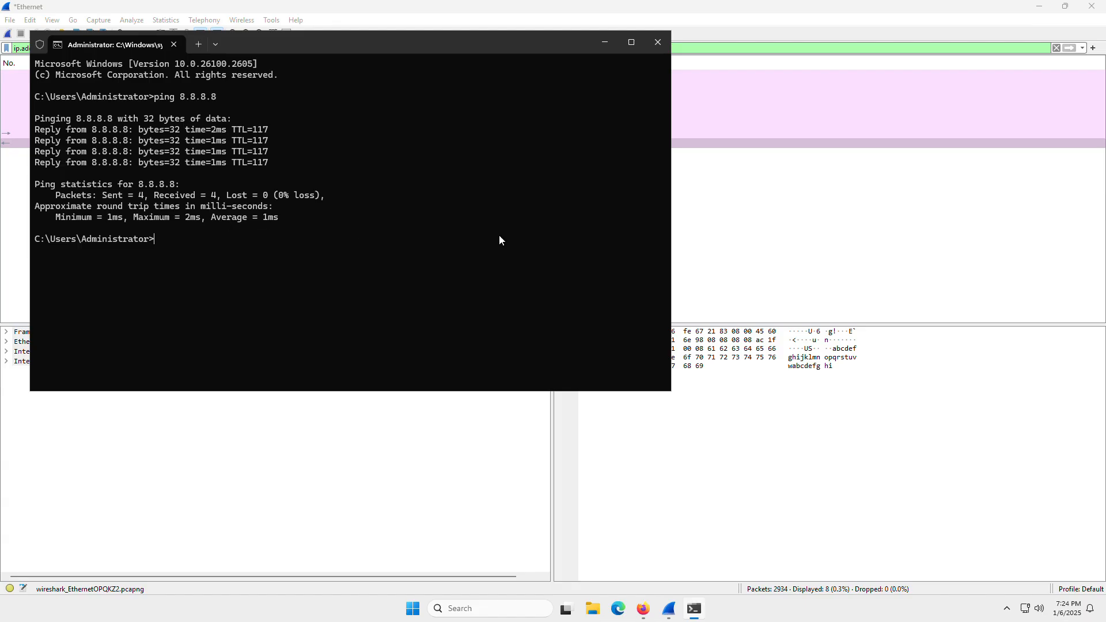
{"action": "left_click", "coordinate": [785, 233]}
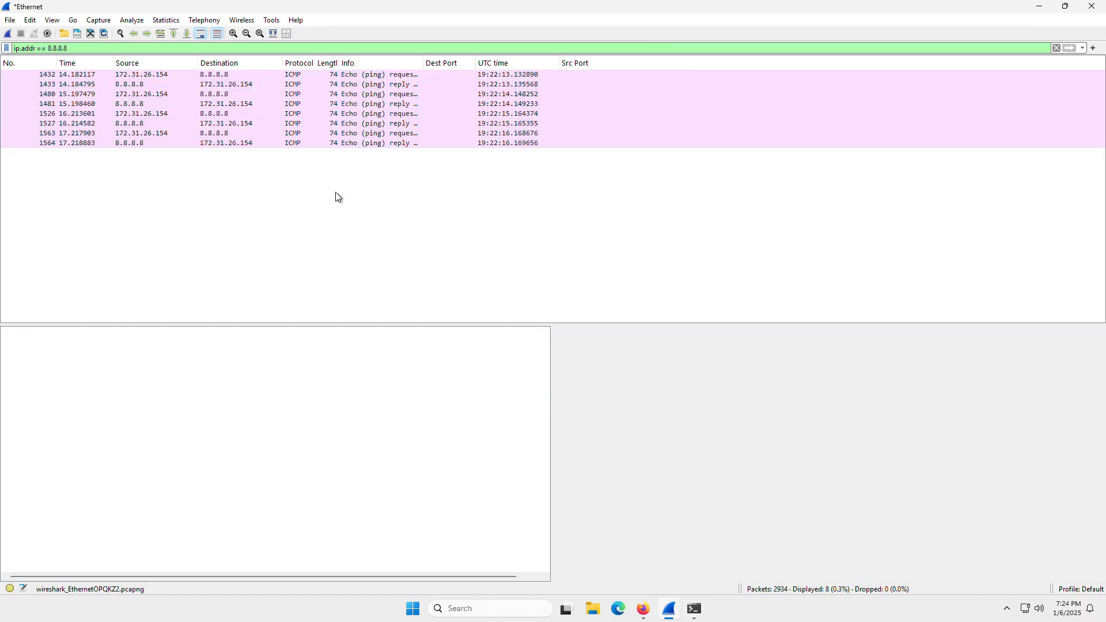
Examine packet 1481's Frame, Ethernet II, Internet Protocol and ICMP details, and highlight its data payload in the bytes.
{"action": "left_click", "coordinate": [158, 104]}
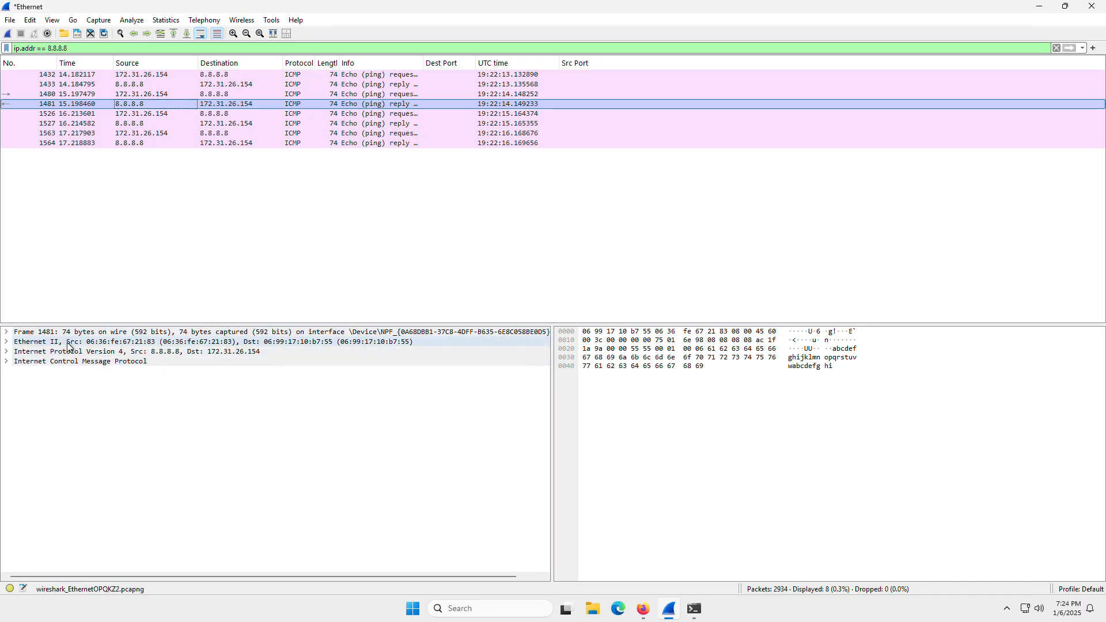
{"action": "left_click", "coordinate": [13, 334]}
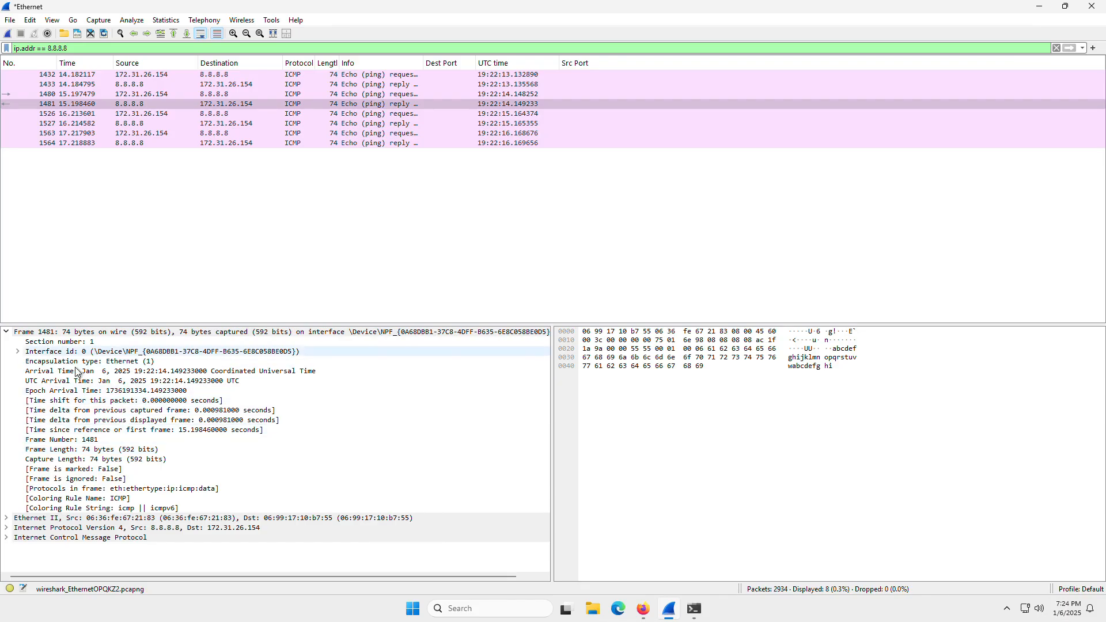
{"action": "left_click", "coordinate": [7, 518]}
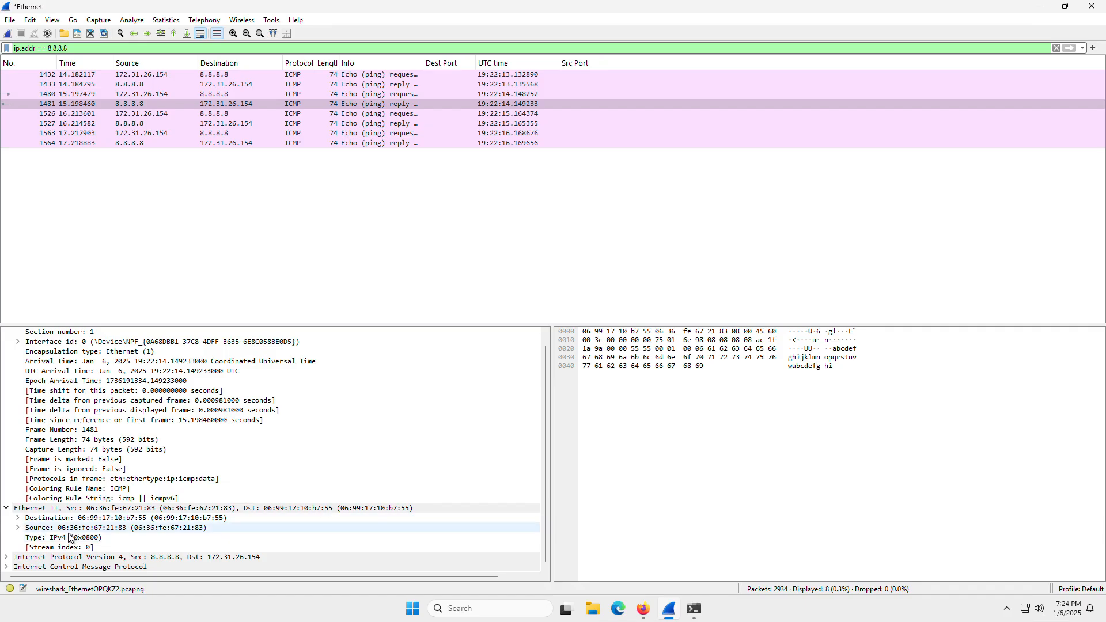
{"action": "left_click", "coordinate": [6, 558]}
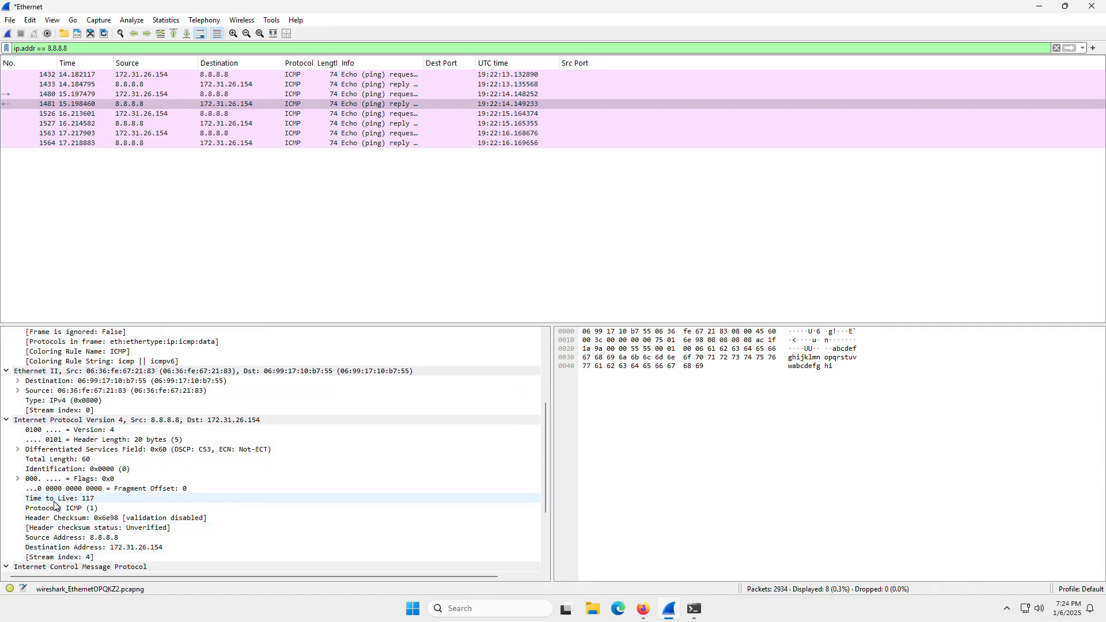
{"action": "left_click", "coordinate": [7, 567]}
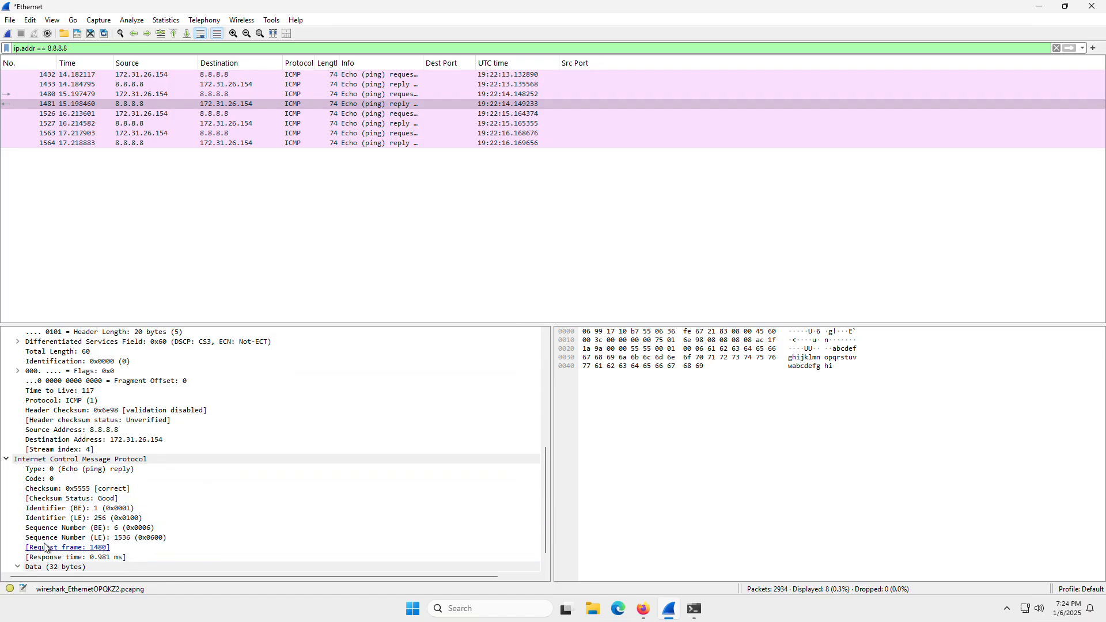
{"action": "left_click", "coordinate": [18, 567]}
{"action": "left_click", "coordinate": [65, 557]}
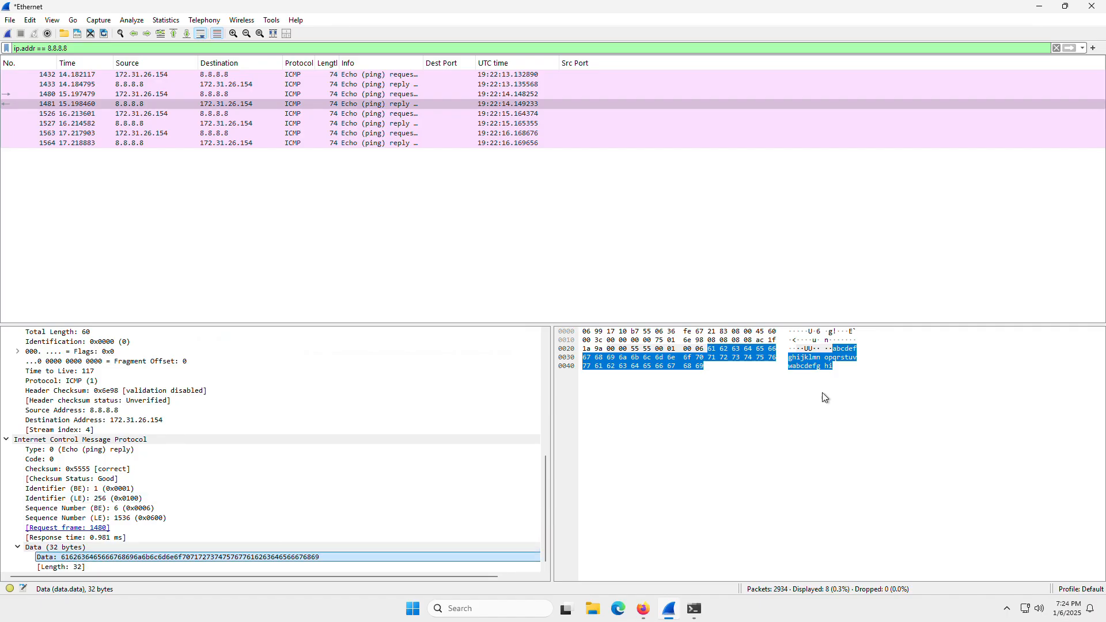
Replace the display filter by applying packet 1481's protocol value, ICMP, as a filter.
{"action": "left_click_drag", "start_coordinate": [92, 49], "coordinate": [6, 48]}
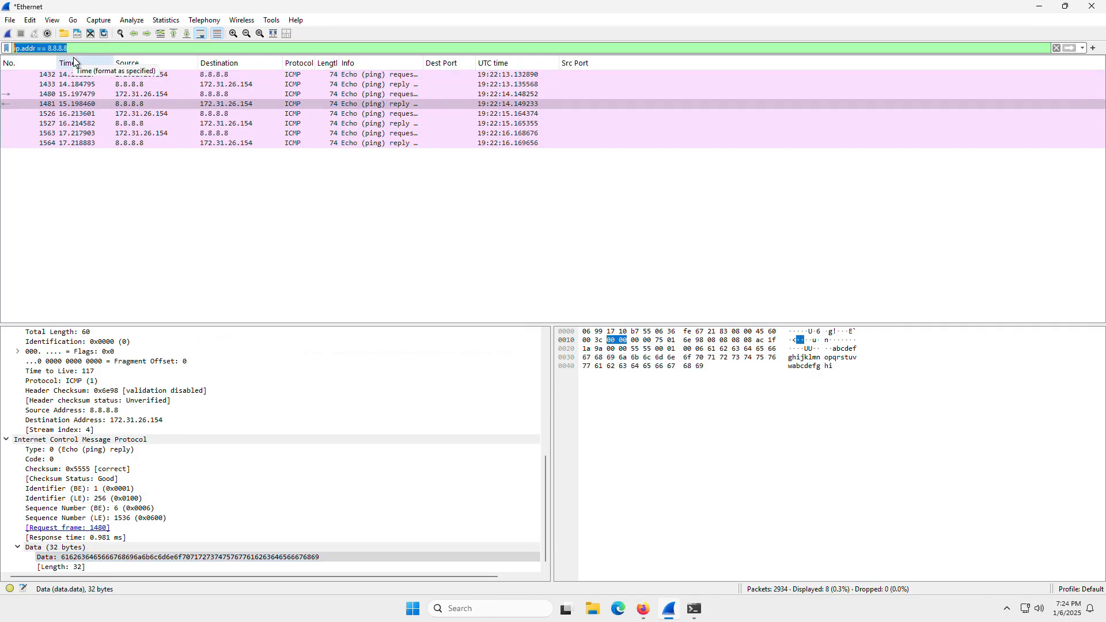
{"action": "left_click", "coordinate": [307, 106]}
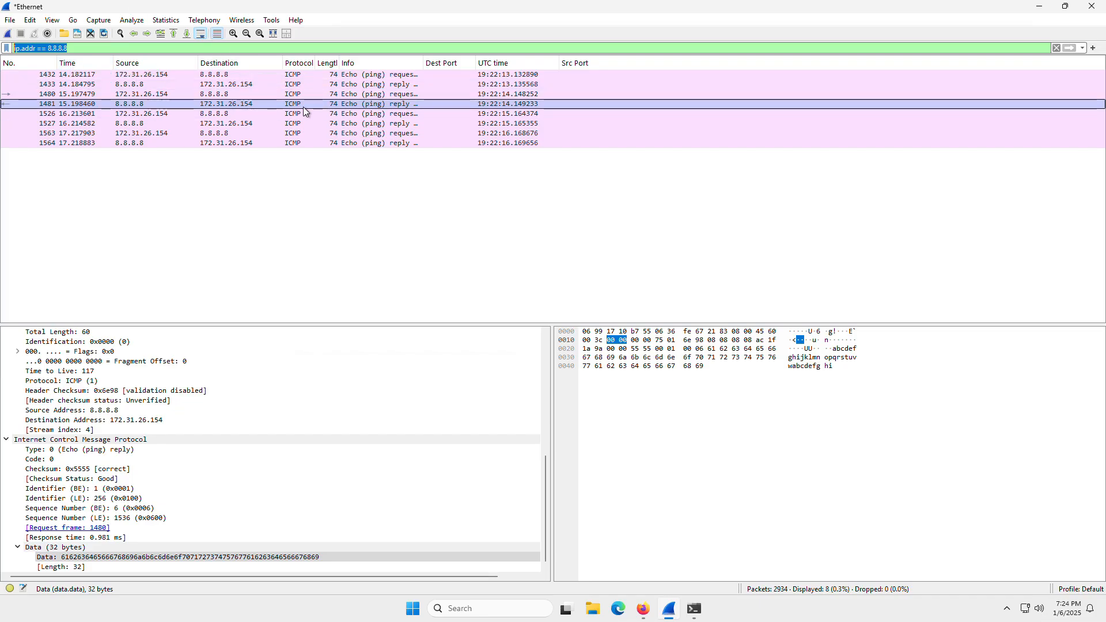
{"action": "right_click", "coordinate": [294, 104]}
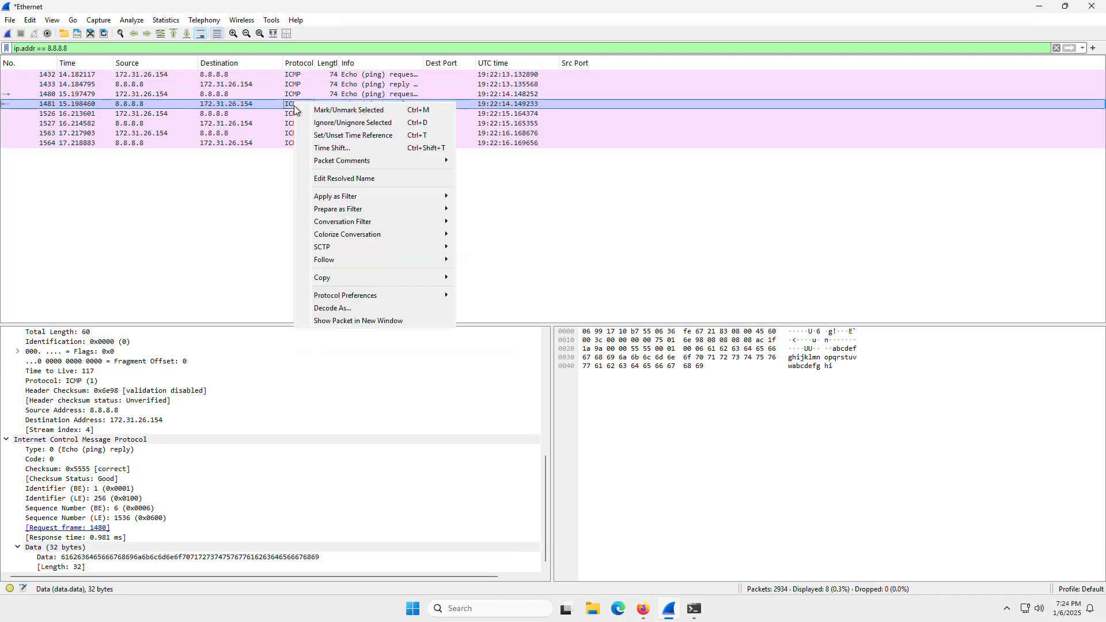
{"action": "mouse_move", "coordinate": [324, 198]}
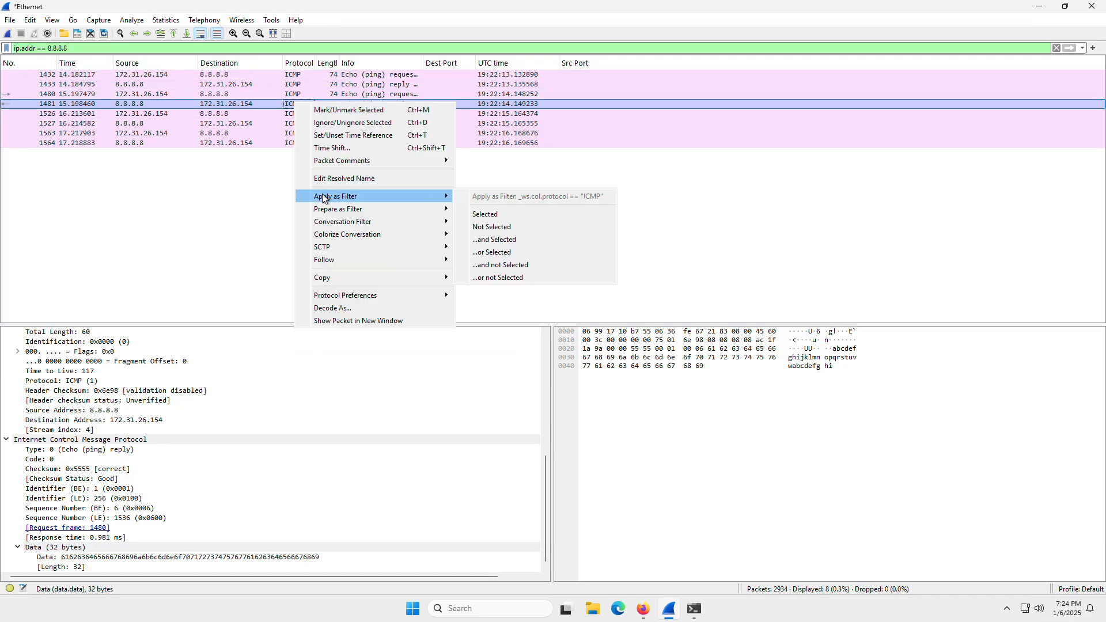
{"action": "left_click", "coordinate": [475, 213]}
Change the protocol in the display filter to "HTTP" and apply it.
{"action": "left_click_drag", "start_coordinate": [114, 54], "coordinate": [6, 55]}
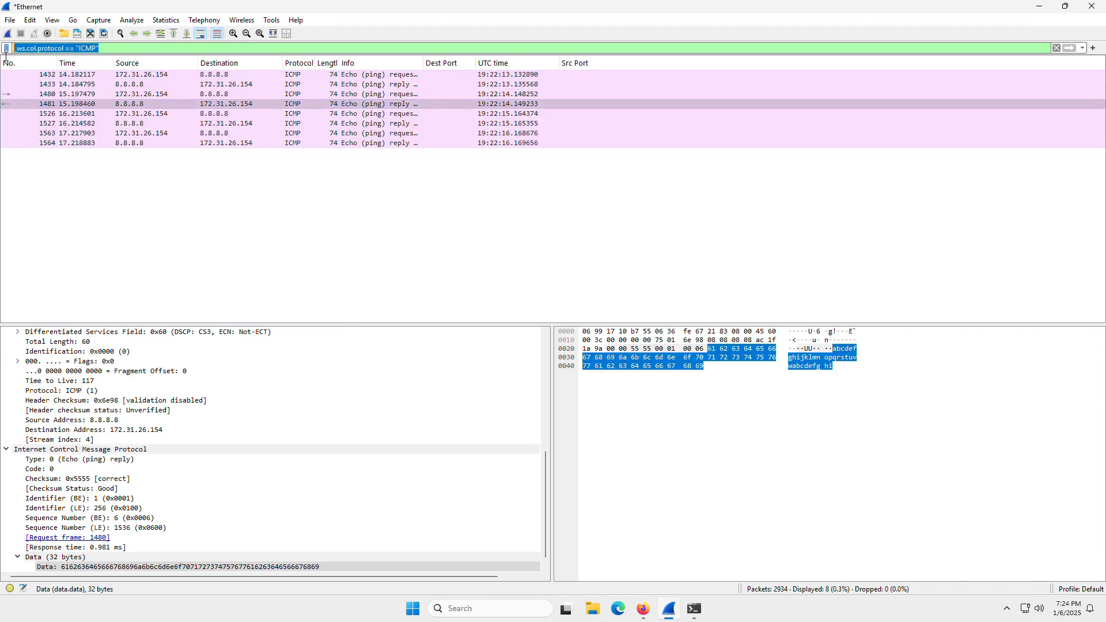
{"action": "double_click", "coordinate": [94, 49]}
{"action": "type", "text": "HTTP"}
{"action": "key", "text": "Return"}
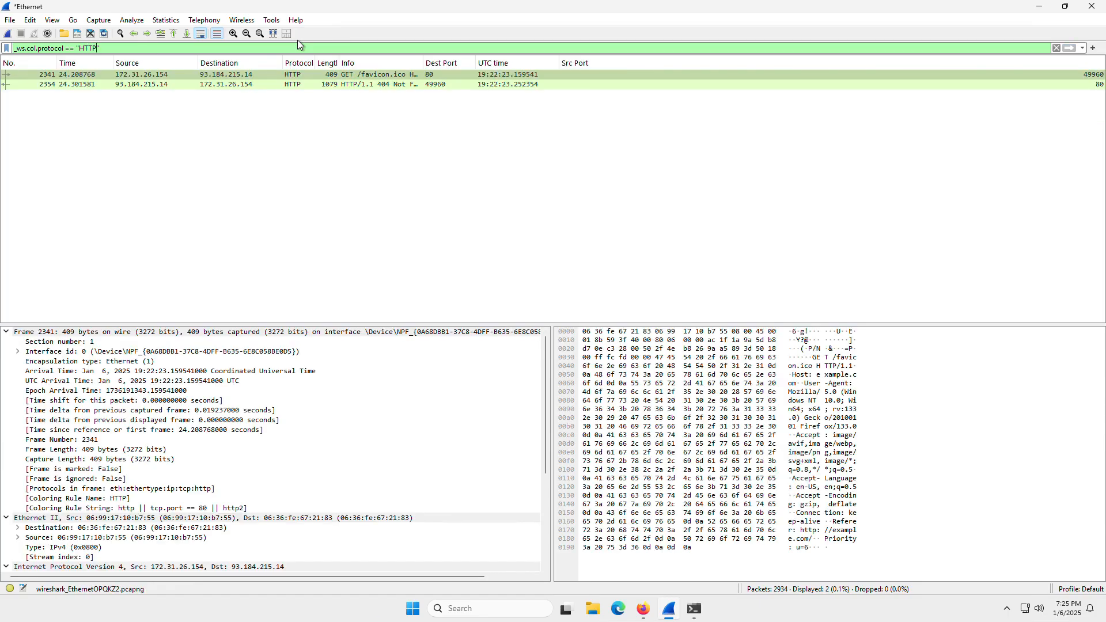
Try lowercase "http" as the protocol value in the display filter, and restore the value to "HTTP".
{"action": "double_click", "coordinate": [88, 49]}
{"action": "type", "text": "http"}
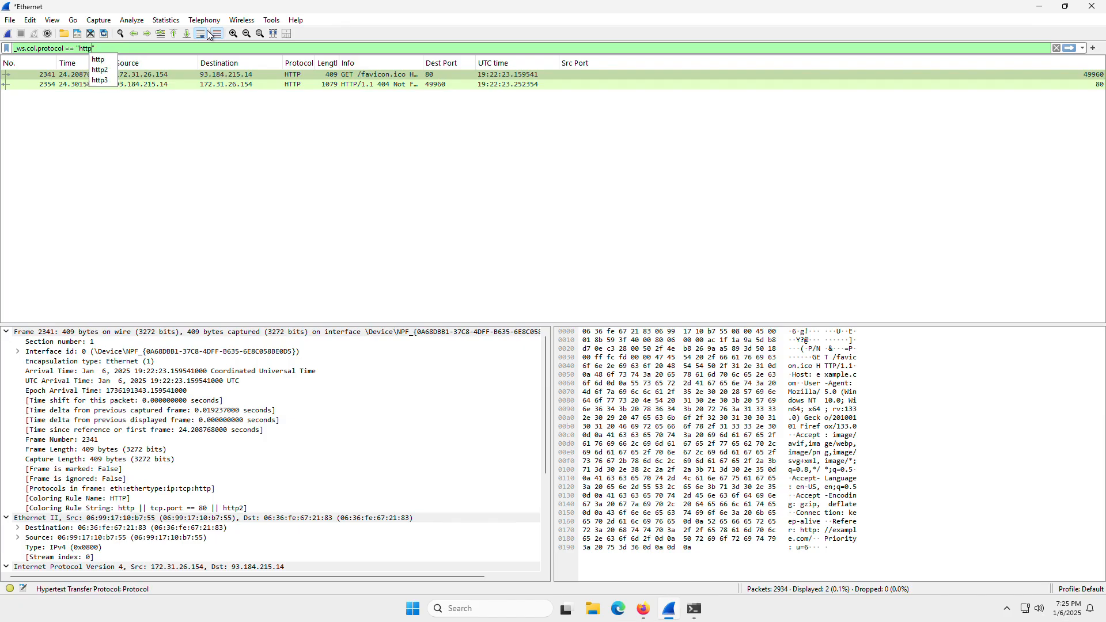
{"action": "key", "text": "Return"}
{"action": "key", "text": "BackSpace"}
{"action": "key", "text": "BackSpace"}
{"action": "key", "text": "BackSpace"}
{"action": "key", "text": "BackSpace"}
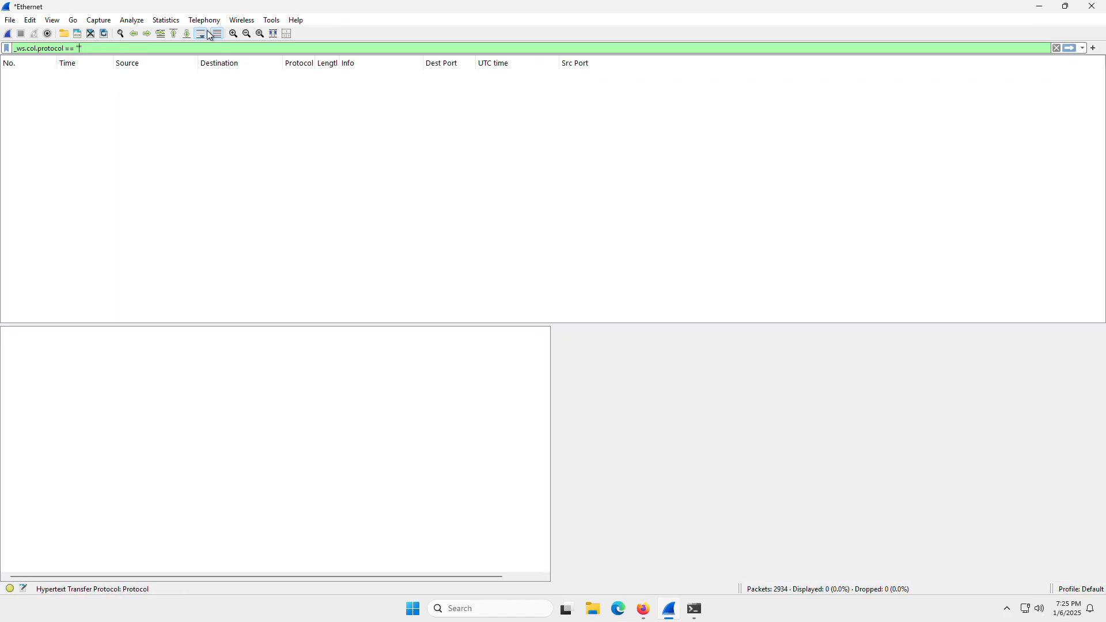
{"action": "type", "text": "HTTP"}
{"action": "key", "text": "Return"}
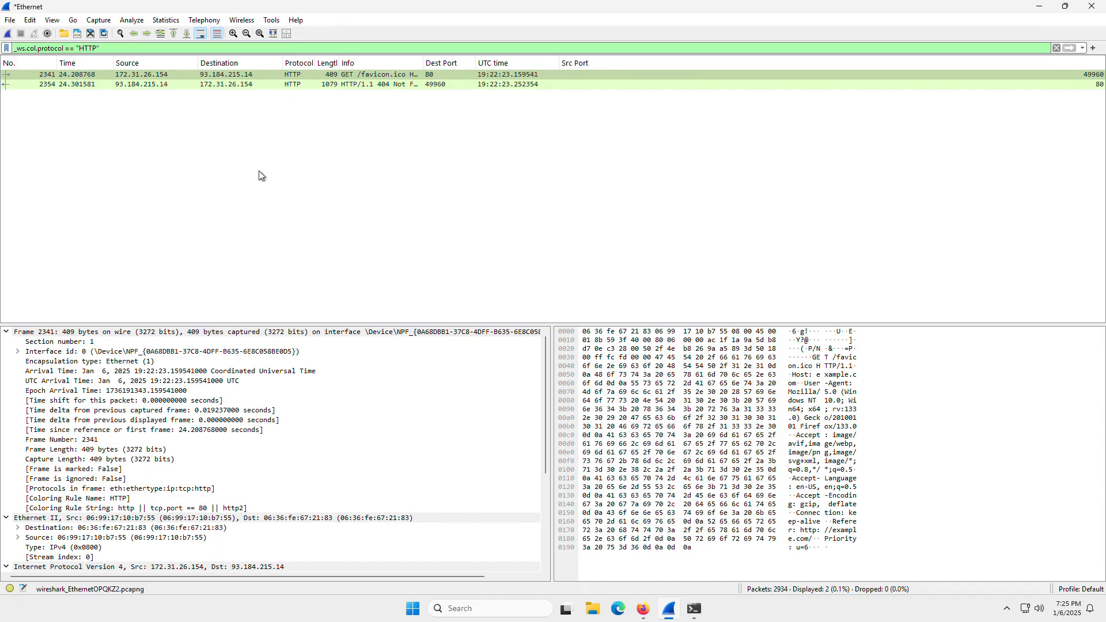
Expand and examine packet 2341's Transmission Control Protocol and Hypertext Transfer Protocol details, including its destination port and request headers.
{"action": "scroll", "coordinate": [274, 413], "scroll_direction": "down", "scroll_amount": 5}
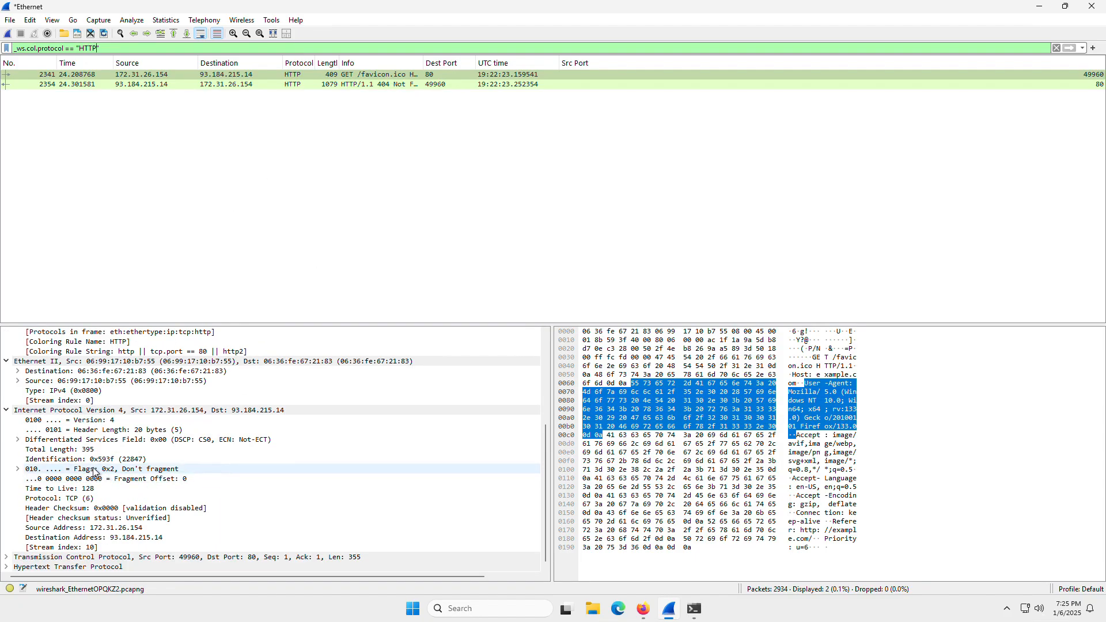
{"action": "left_click", "coordinate": [7, 557]}
{"action": "scroll", "coordinate": [95, 467], "scroll_direction": "down", "scroll_amount": 4}
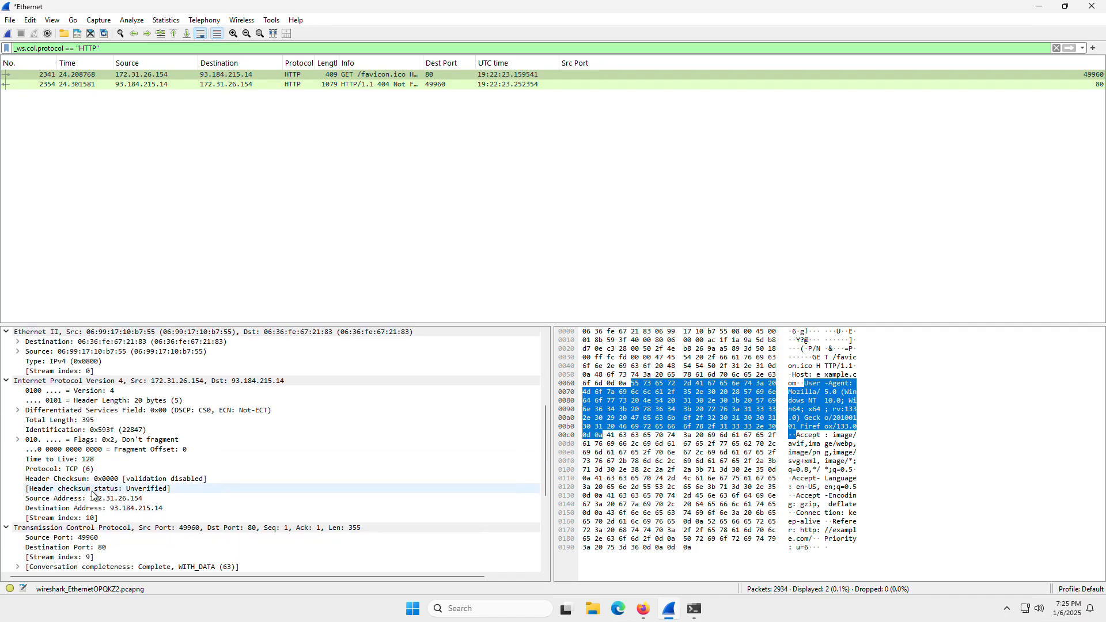
{"action": "left_click", "coordinate": [99, 461]}
{"action": "scroll", "coordinate": [157, 455], "scroll_direction": "down", "scroll_amount": 3}
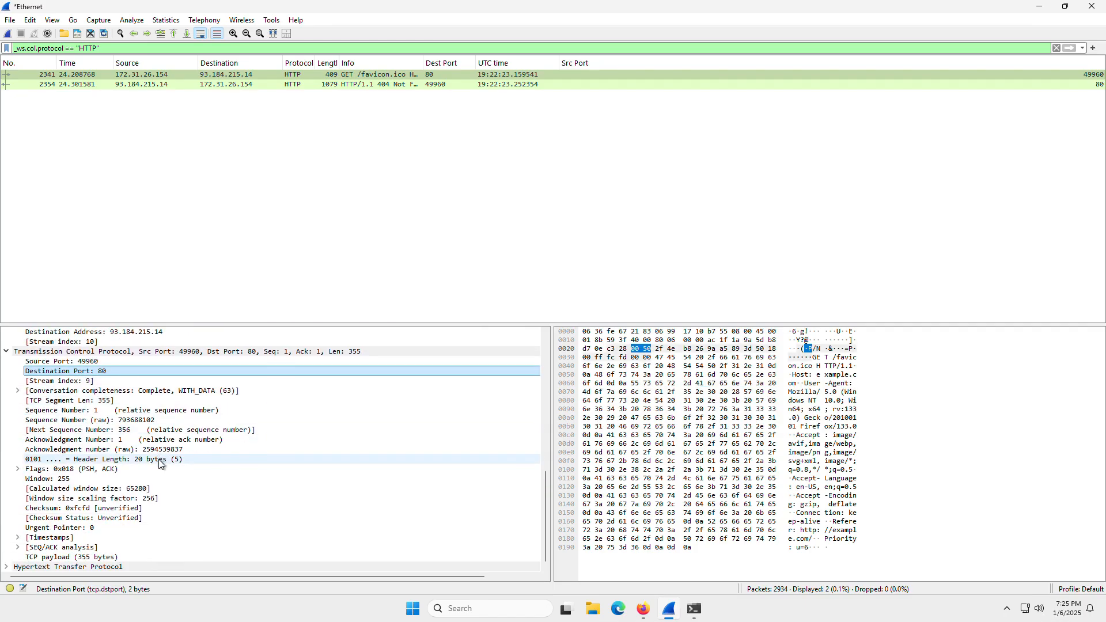
{"action": "left_click", "coordinate": [6, 566]}
{"action": "scroll", "coordinate": [86, 461], "scroll_direction": "down", "scroll_amount": 2}
{"action": "scroll", "coordinate": [85, 443], "scroll_direction": "down", "scroll_amount": 2}
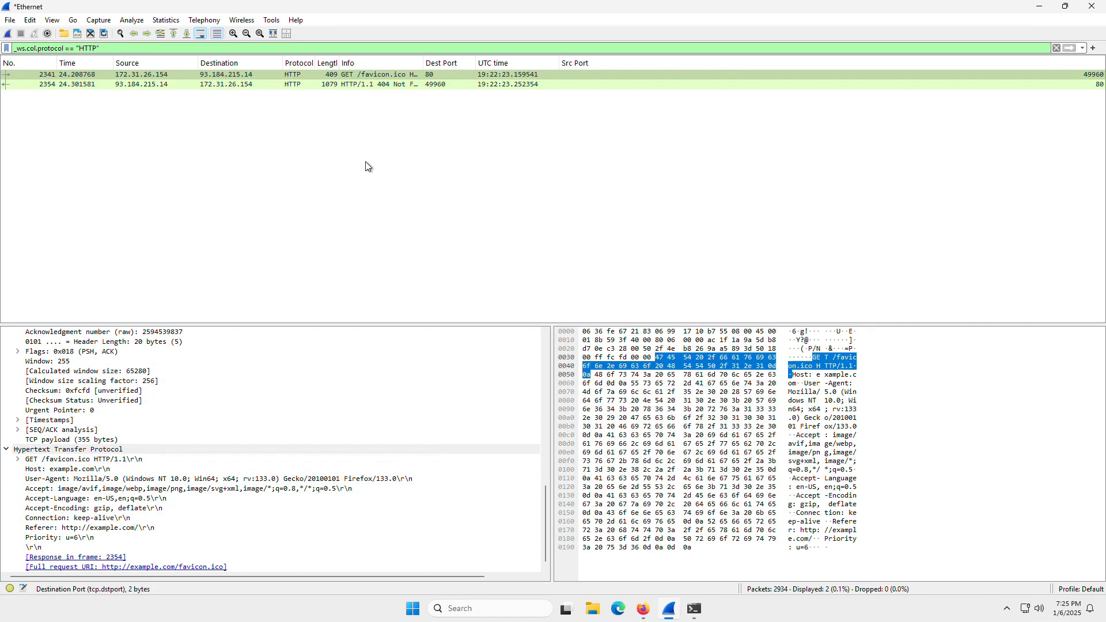
Follow the HTTP stream of packet 2341.
{"action": "left_click", "coordinate": [307, 79]}
{"action": "right_click", "coordinate": [306, 78]}
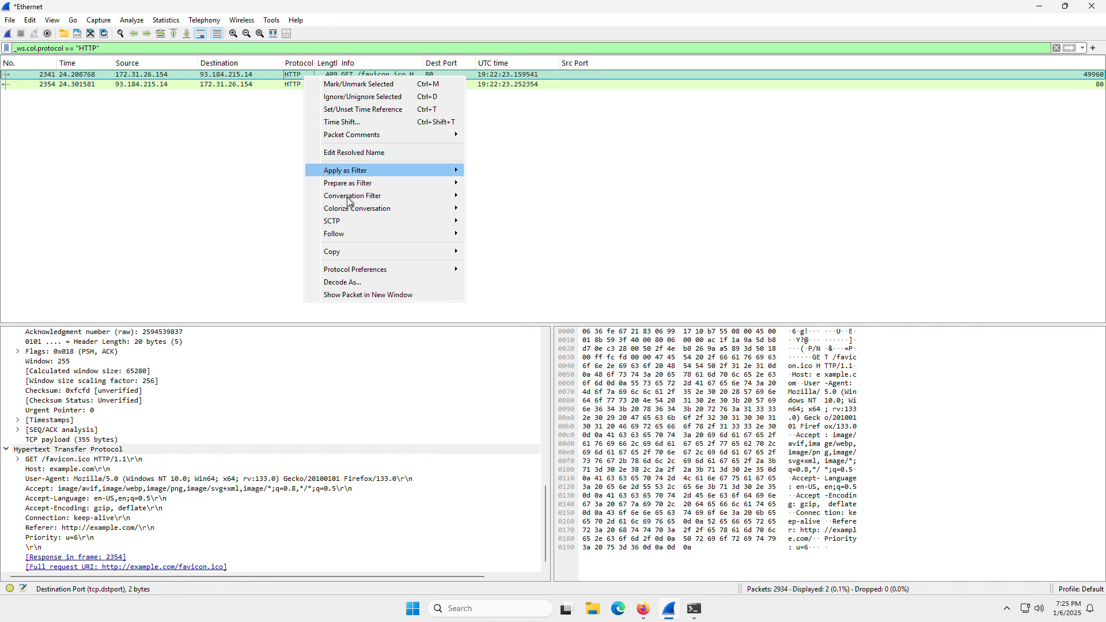
{"action": "mouse_move", "coordinate": [425, 235]}
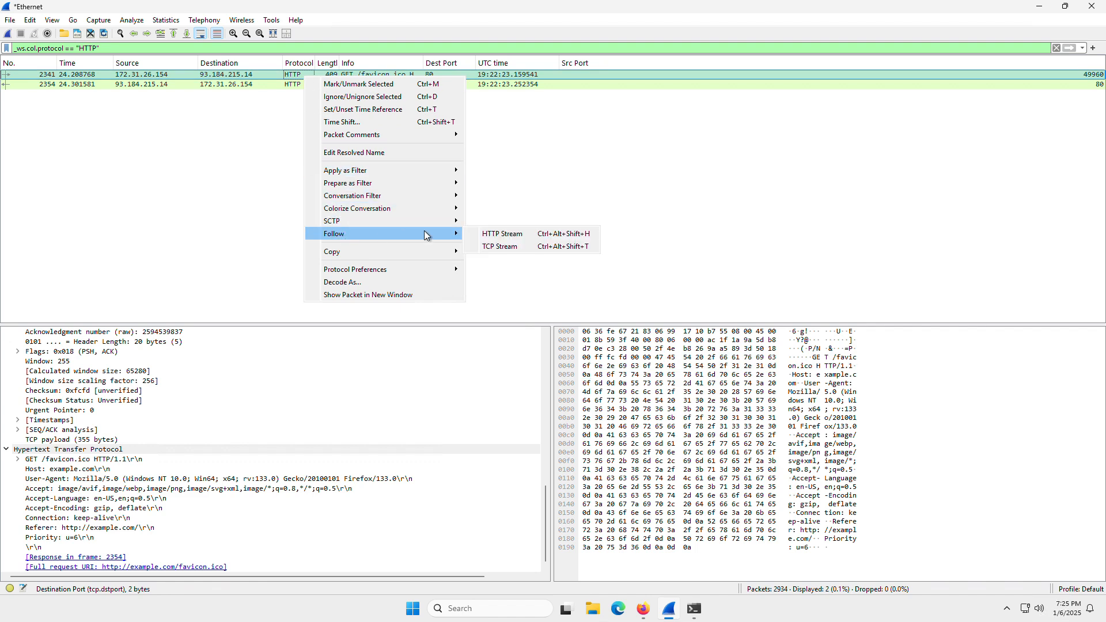
{"action": "left_click", "coordinate": [507, 238]}
Read the followed stream, highlighting the request headers and the page's "This domain is for use in illustrative examples in documents" text.
{"action": "scroll", "coordinate": [329, 171], "scroll_direction": "down", "scroll_amount": 6}
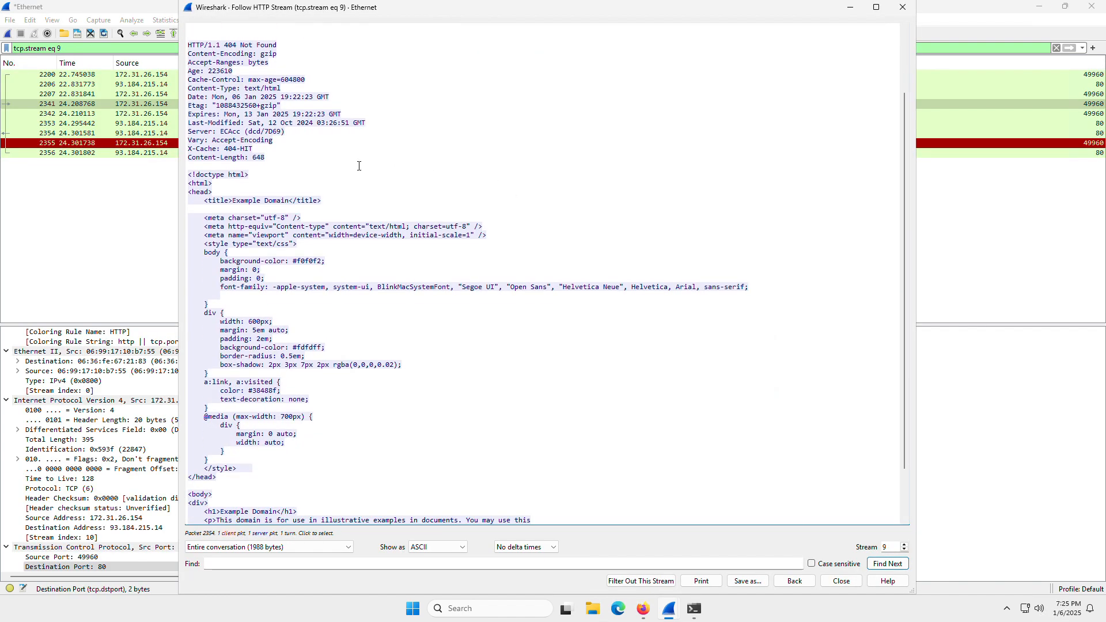
{"action": "scroll", "coordinate": [322, 162], "scroll_direction": "up", "scroll_amount": 5}
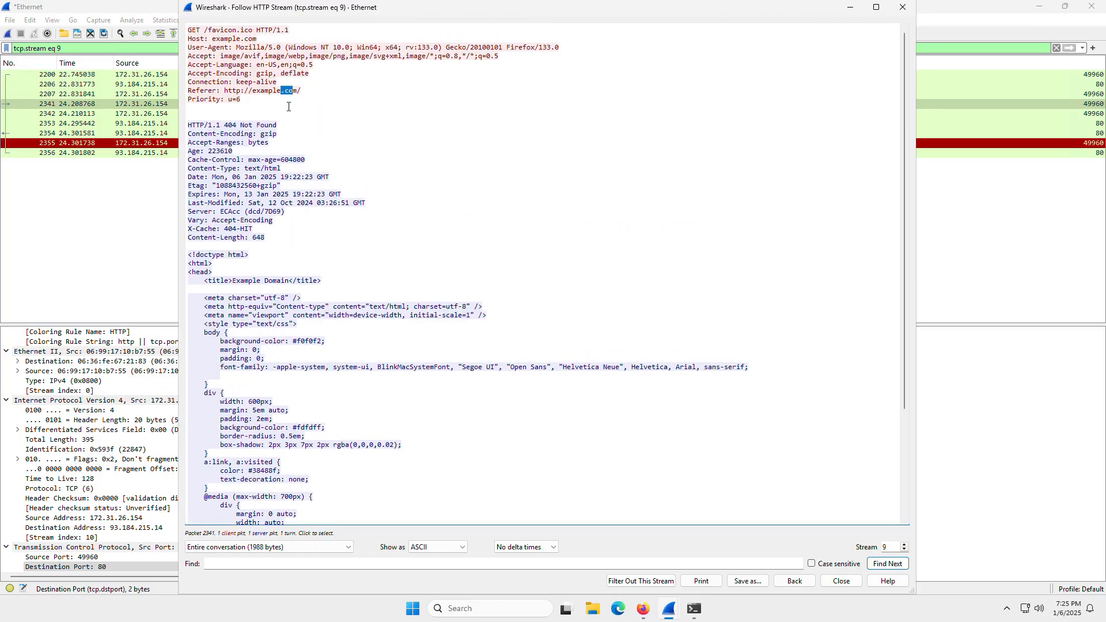
{"action": "left_click_drag", "start_coordinate": [289, 106], "coordinate": [201, 22]}
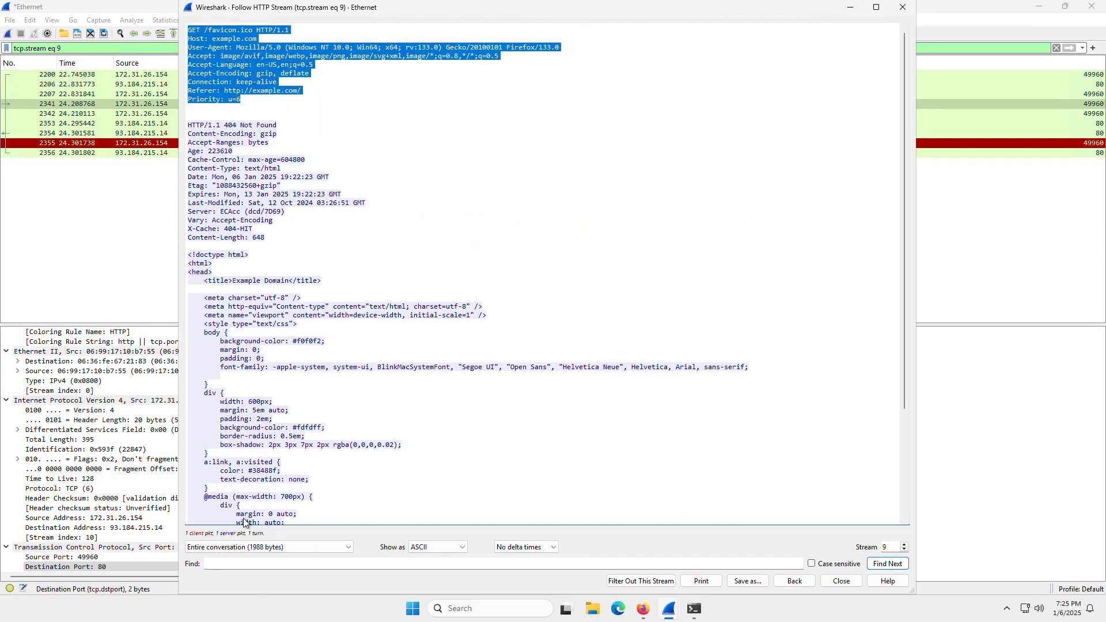
{"action": "scroll", "coordinate": [279, 338], "scroll_direction": "down", "scroll_amount": 6}
{"action": "left_click_drag", "start_coordinate": [197, 117], "coordinate": [325, 473]}
{"action": "left_click", "coordinate": [229, 470]}
{"action": "left_click_drag", "start_coordinate": [217, 460], "coordinate": [463, 466]}
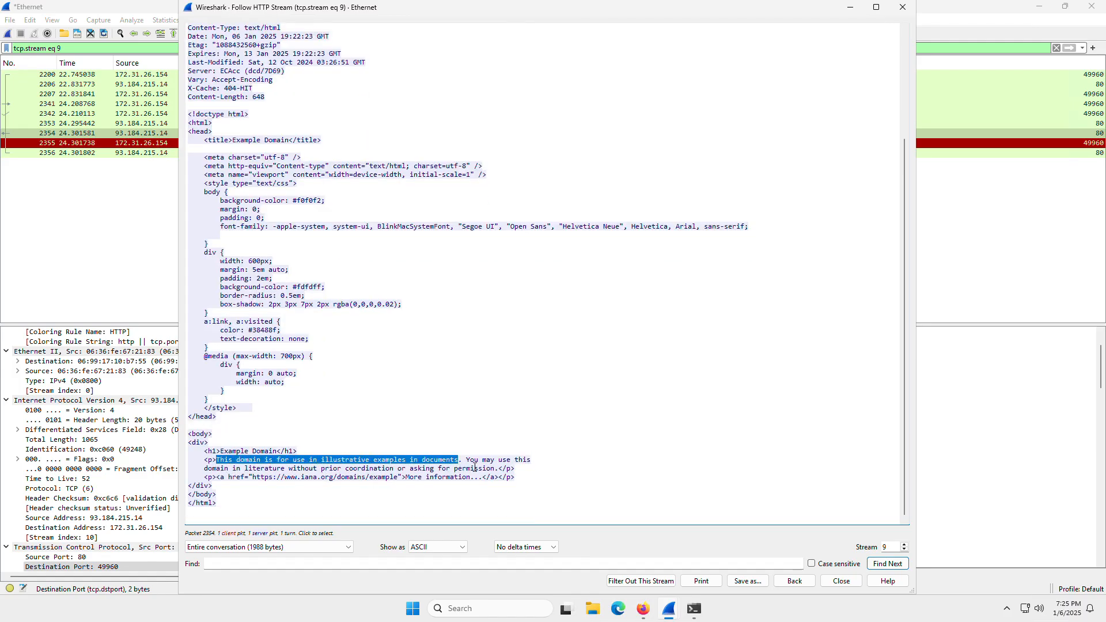
Switch to Firefox, compare the Example Domain page text with the followed stream's HTML, and return to Wireshark.
{"action": "left_click", "coordinate": [1069, 424]}
{"action": "left_click", "coordinate": [644, 614]}
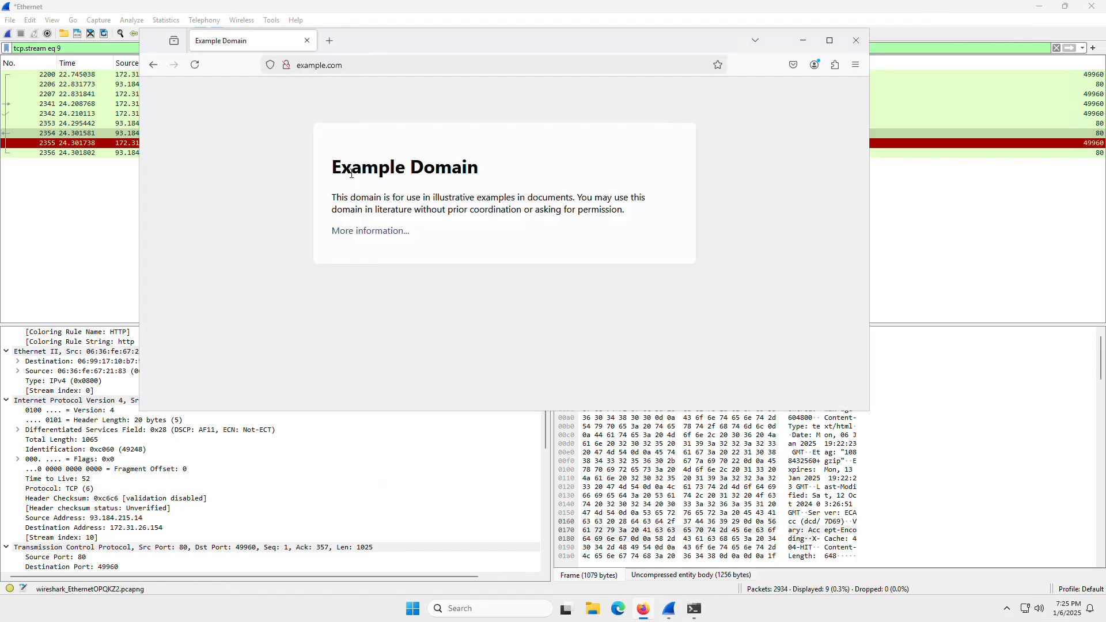
{"action": "left_click_drag", "start_coordinate": [351, 173], "coordinate": [631, 221]}
{"action": "left_click", "coordinate": [631, 222]}
{"action": "left_click", "coordinate": [30, 181]}
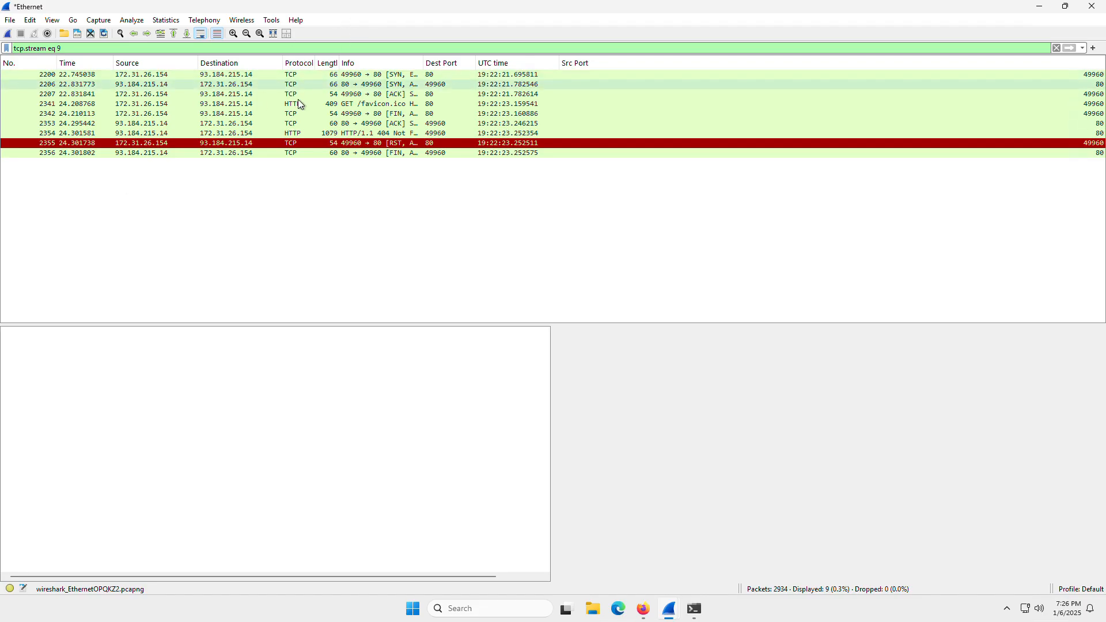
Open the endpoint statistics for the filtered stream, and clear the "tcp.stream eq 9" display filter.
{"action": "left_click", "coordinate": [165, 22]}
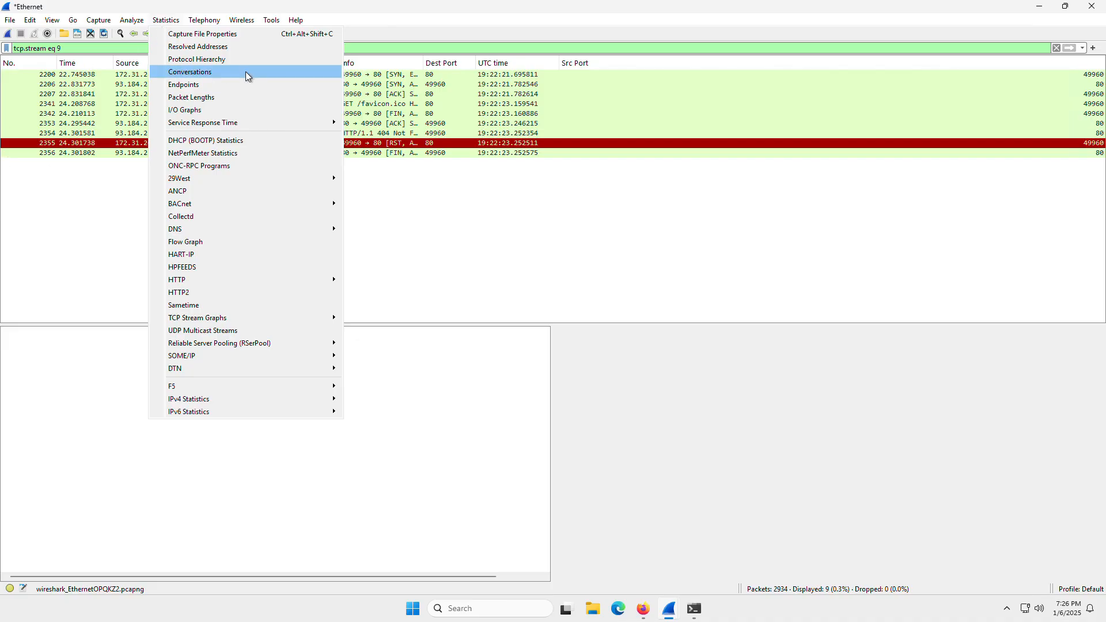
{"action": "left_click", "coordinate": [215, 88]}
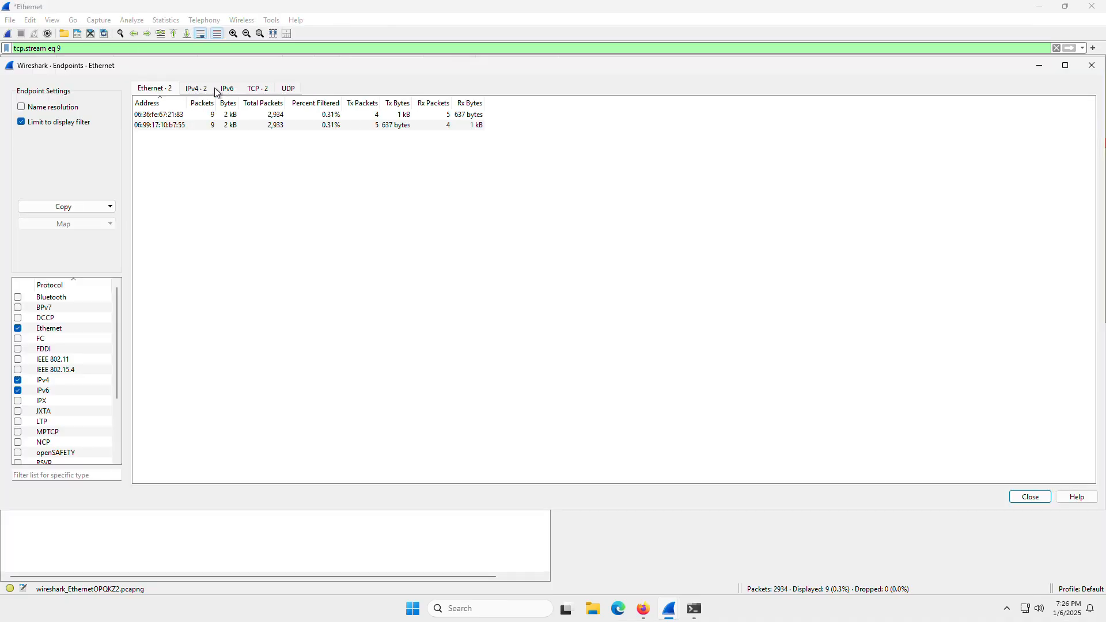
{"action": "left_click_drag", "start_coordinate": [95, 49], "coordinate": [11, 60]}
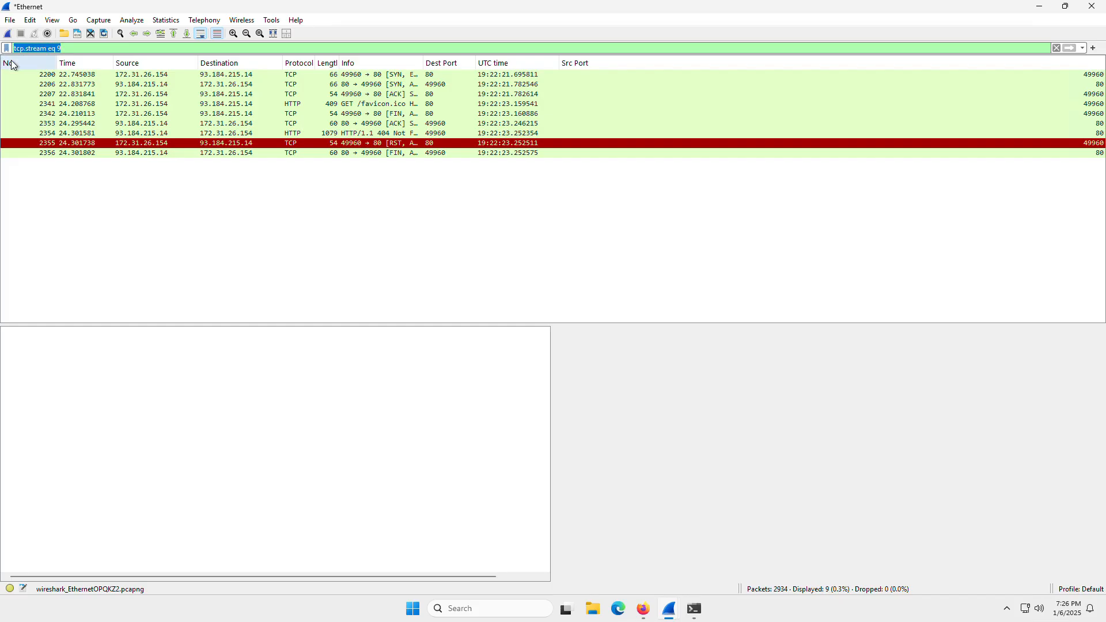
{"action": "key", "text": "BackSpace"}
{"action": "key", "text": "Return"}
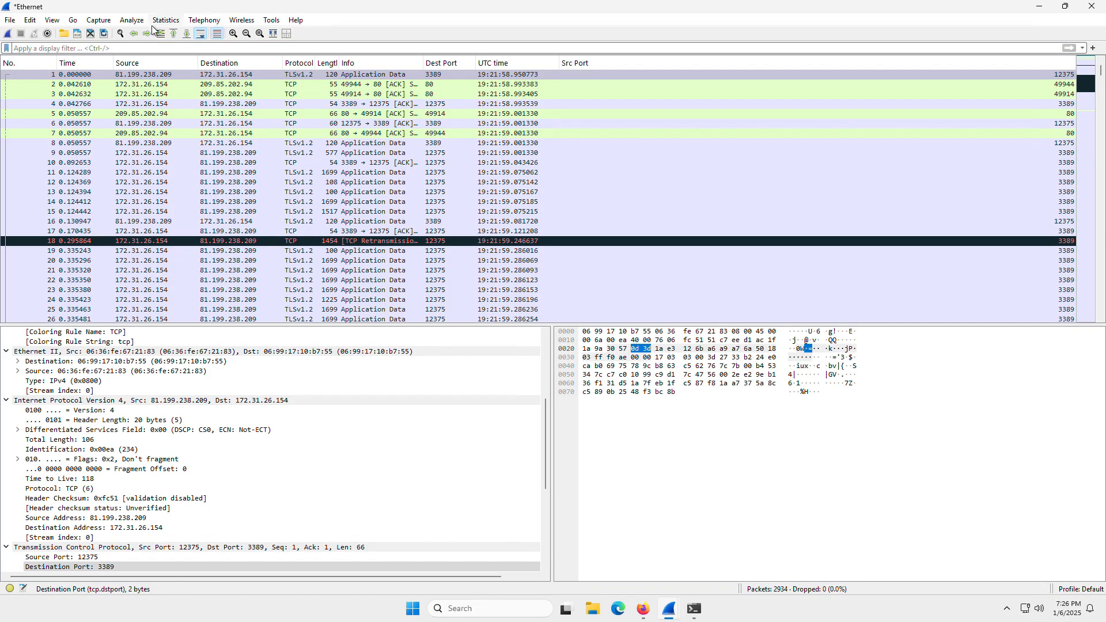
Open the endpoint statistics for the whole capture and examine the Ethernet and IPv4 endpoints.
{"action": "left_click", "coordinate": [167, 20]}
{"action": "left_click", "coordinate": [171, 22]}
{"action": "left_click", "coordinate": [170, 21]}
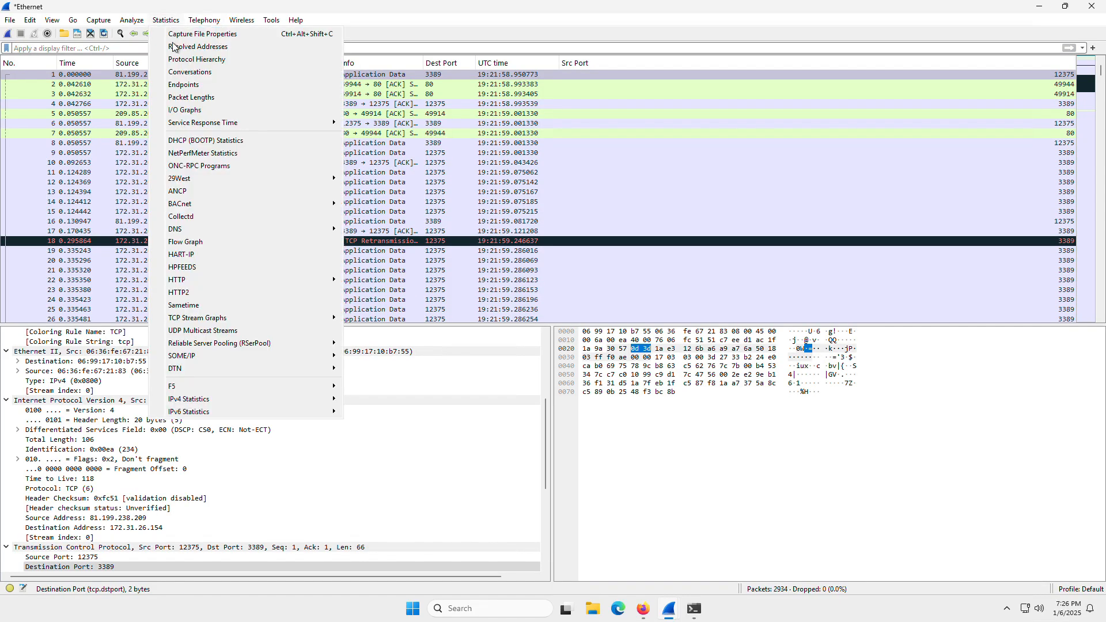
{"action": "left_click", "coordinate": [183, 86]}
{"action": "left_click", "coordinate": [196, 89]}
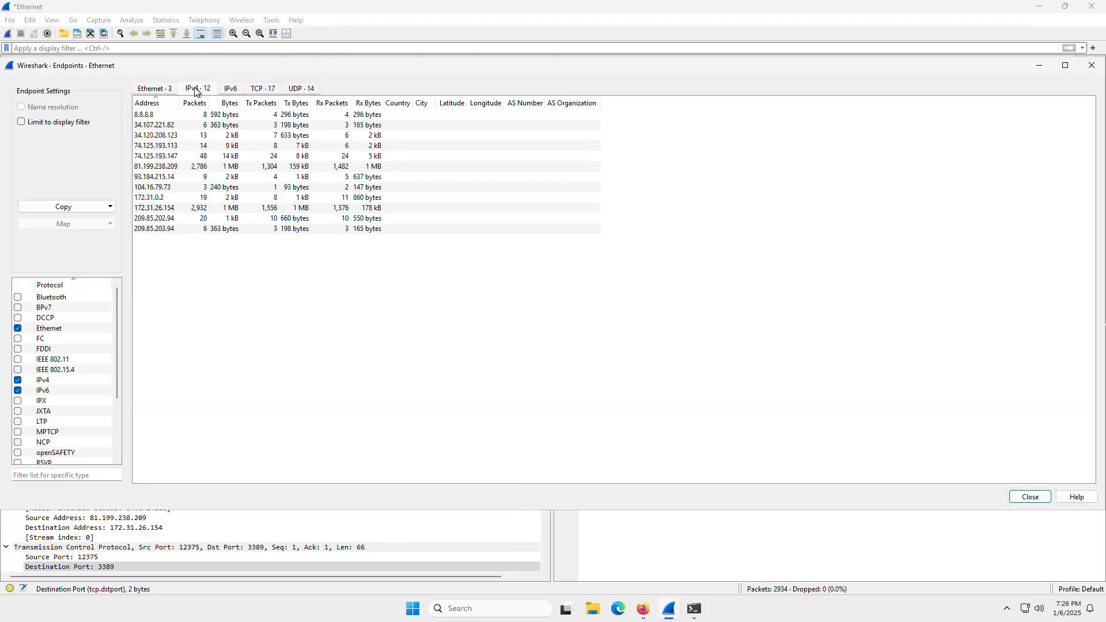
{"action": "left_click", "coordinate": [164, 88]}
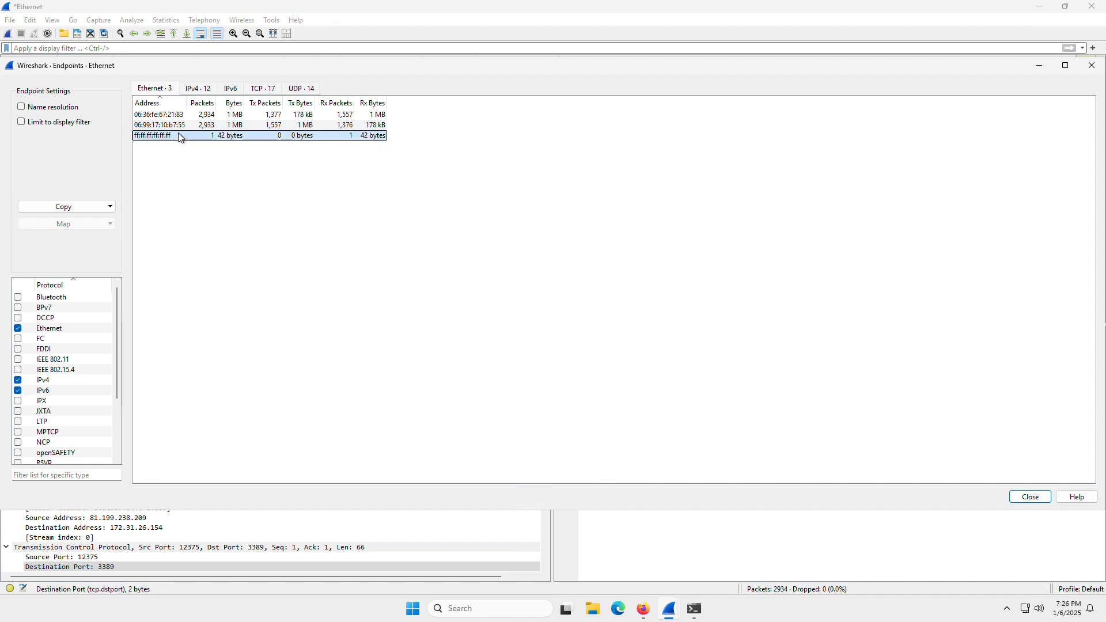
{"action": "left_click", "coordinate": [198, 90]}
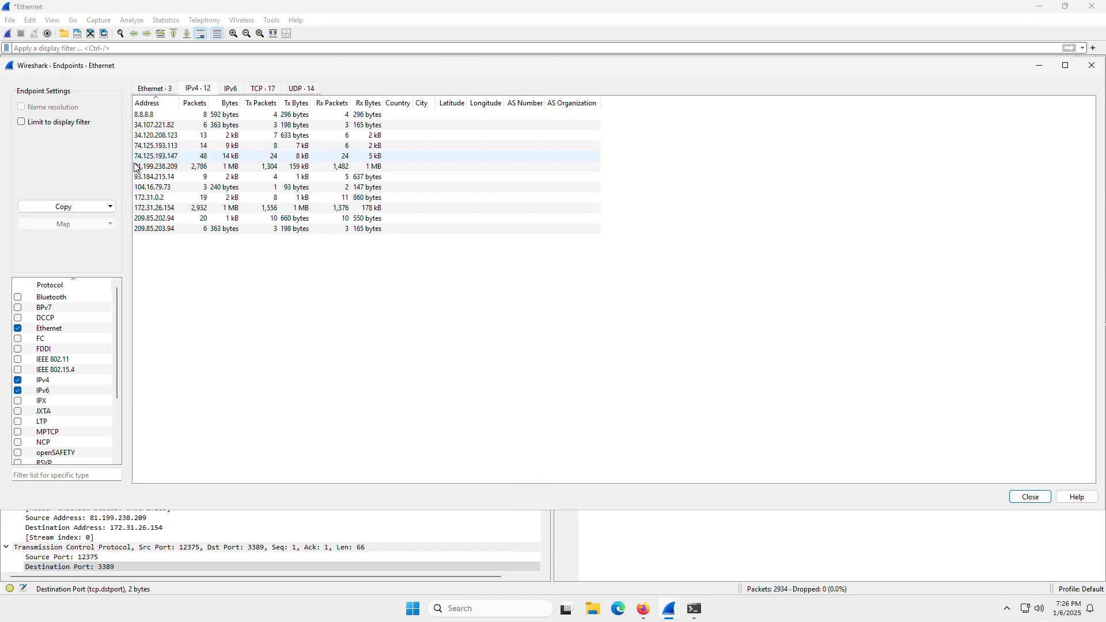
Open the conversation statistics, examine the Ethernet and IPv4 conversations, and close the window.
{"action": "left_click", "coordinate": [166, 21]}
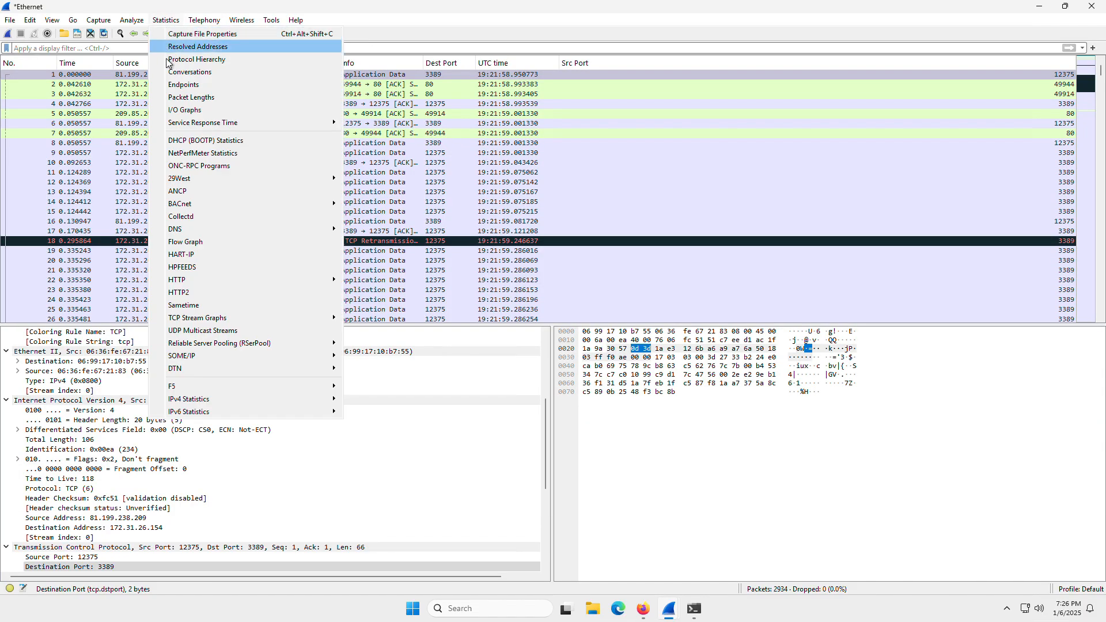
{"action": "left_click", "coordinate": [193, 72]}
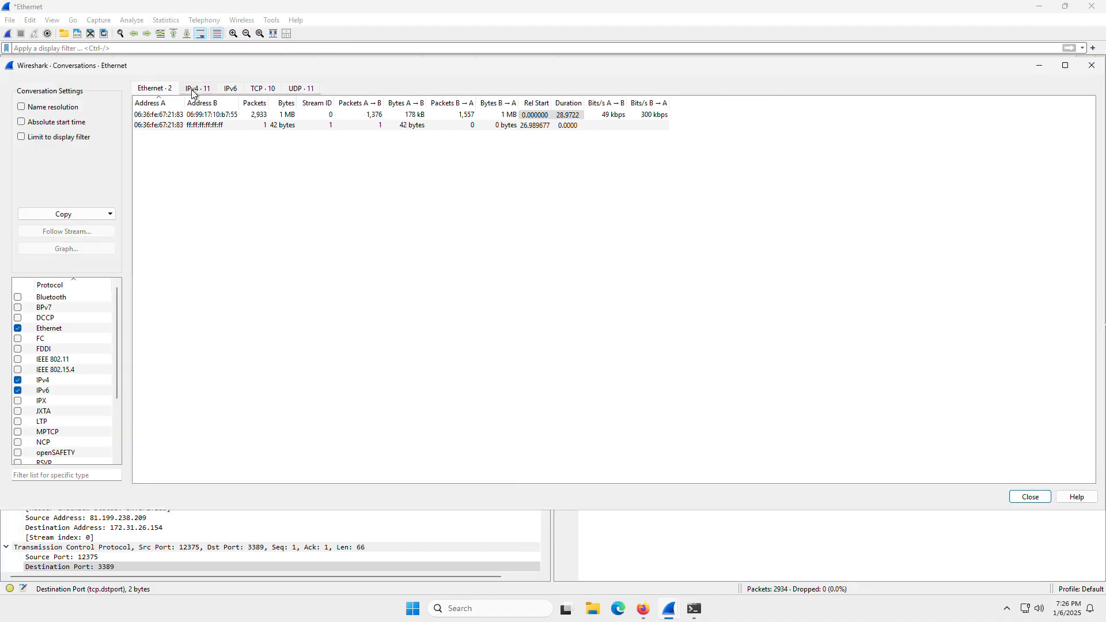
{"action": "left_click", "coordinate": [193, 90]}
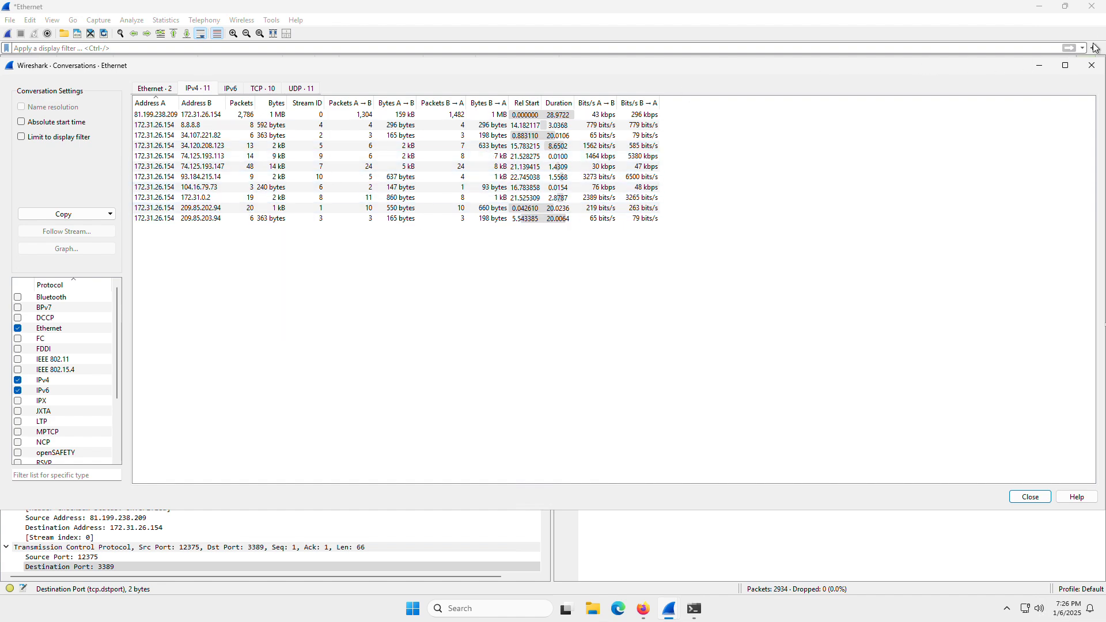
{"action": "left_click", "coordinate": [1092, 65]}
Open the protocol hierarchy statistics, examine the UDP, TLS, HTTP, TCP and ICMP rows, and close the window.
{"action": "left_click", "coordinate": [204, 20]}
{"action": "left_click", "coordinate": [169, 22]}
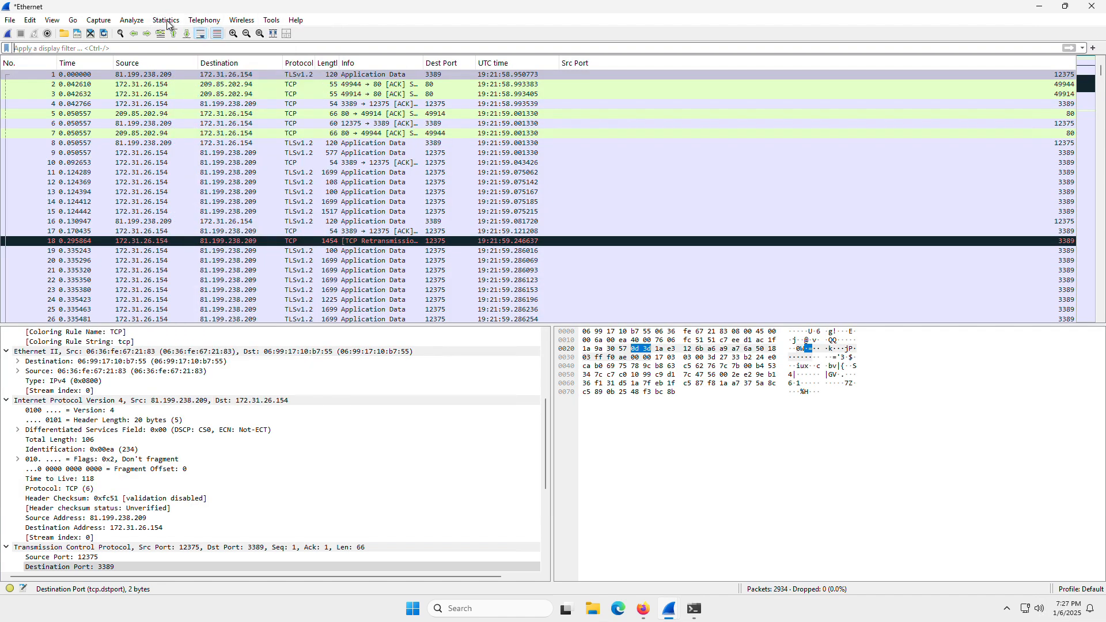
{"action": "left_click", "coordinate": [167, 21]}
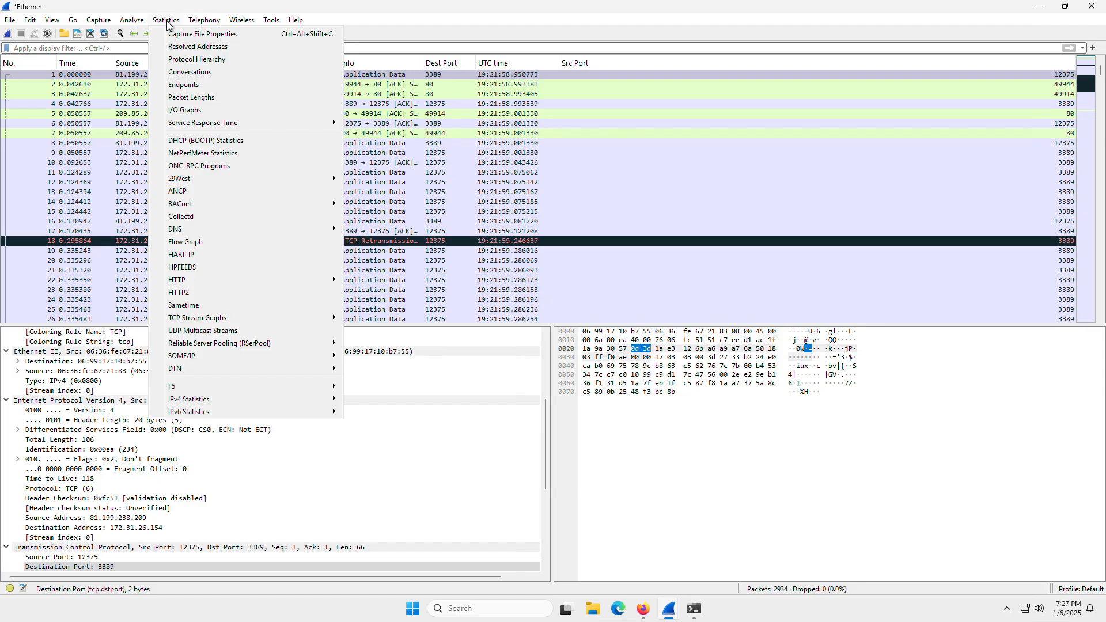
{"action": "left_click", "coordinate": [180, 60]}
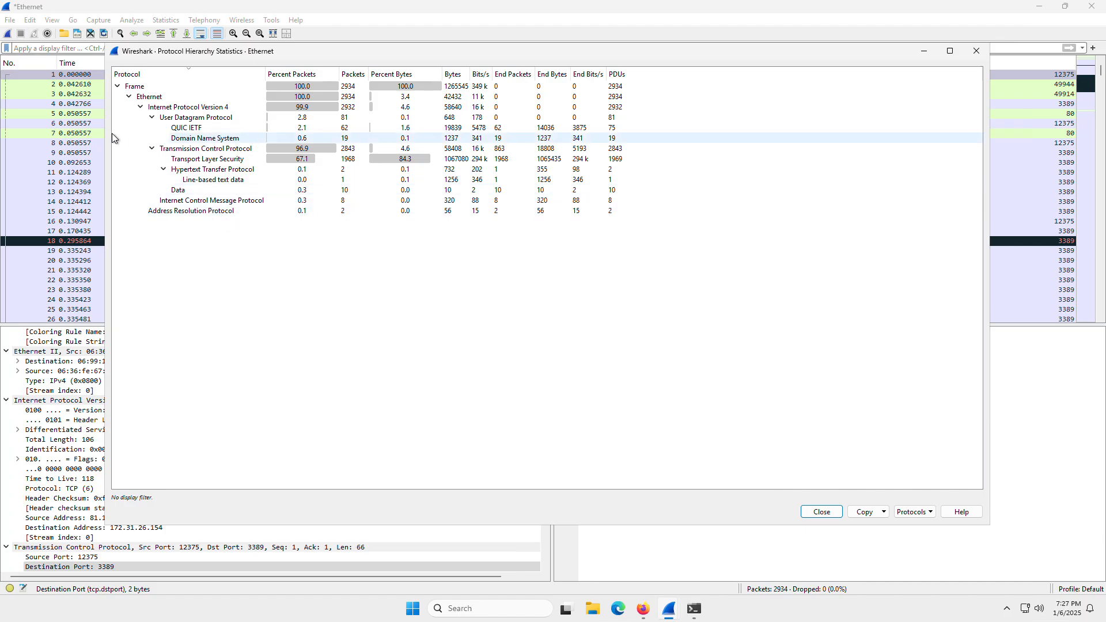
{"action": "left_click", "coordinate": [175, 118]}
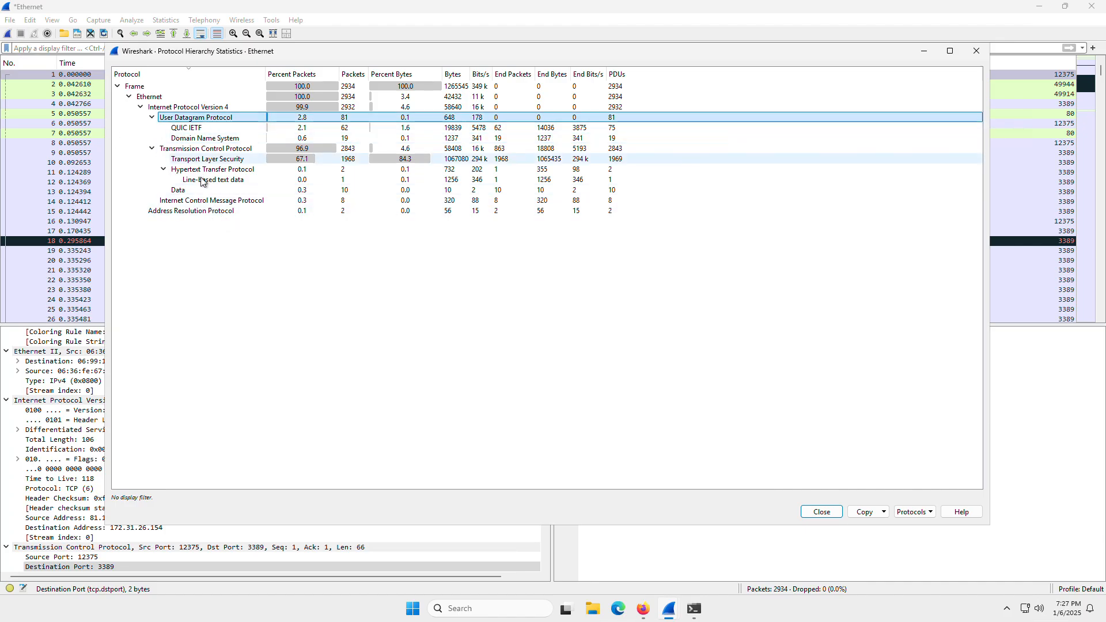
{"action": "left_click", "coordinate": [210, 159]}
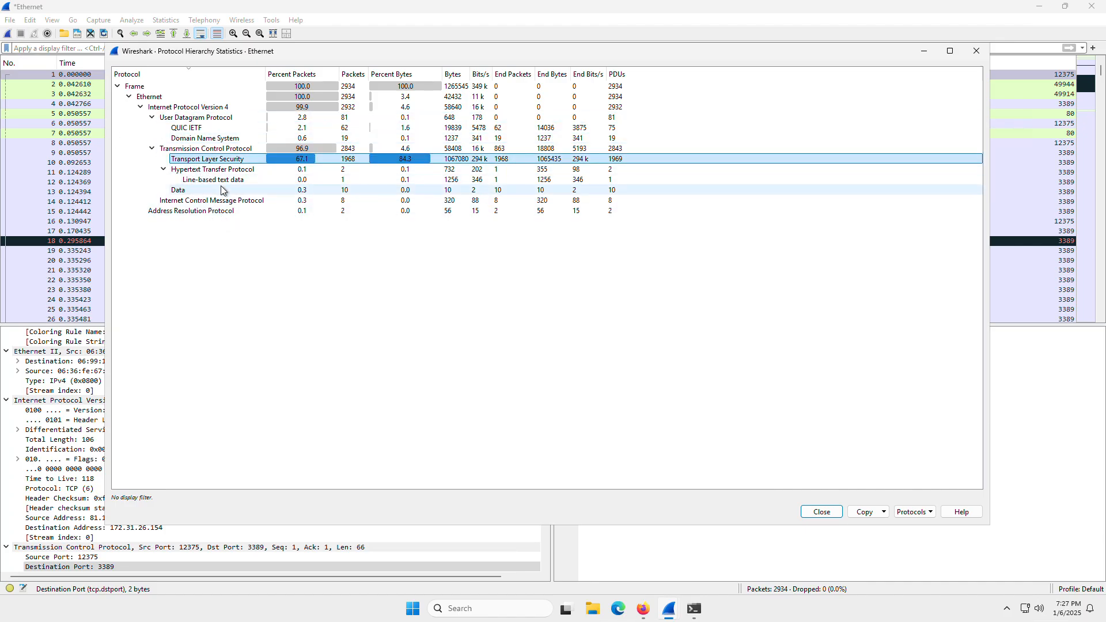
{"action": "left_click", "coordinate": [227, 171]}
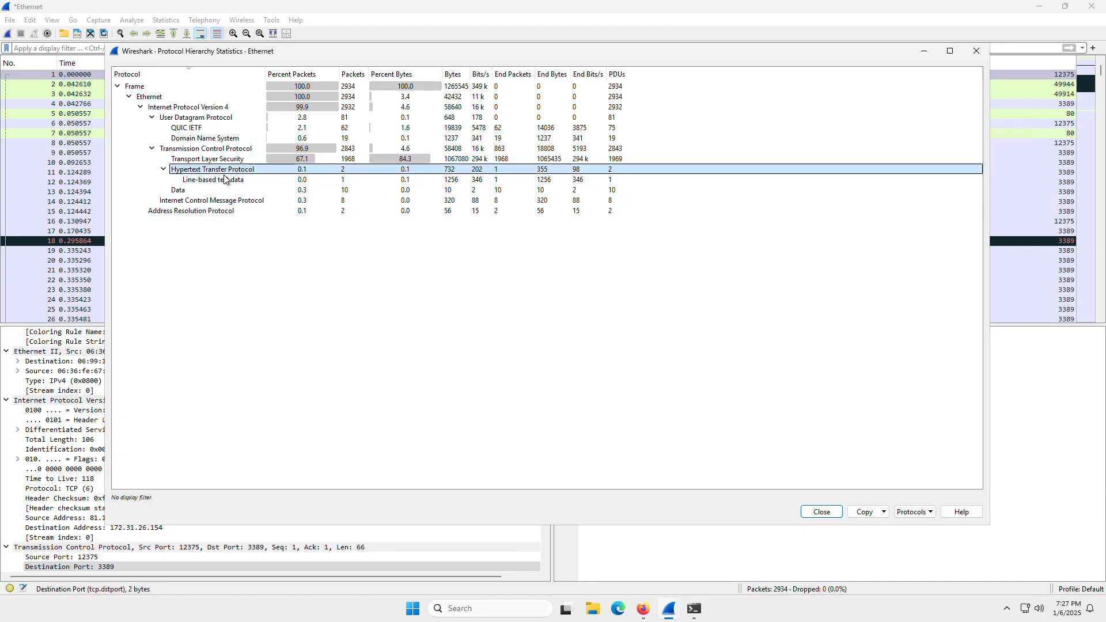
{"action": "left_click", "coordinate": [241, 151]}
{"action": "left_click", "coordinate": [203, 203]}
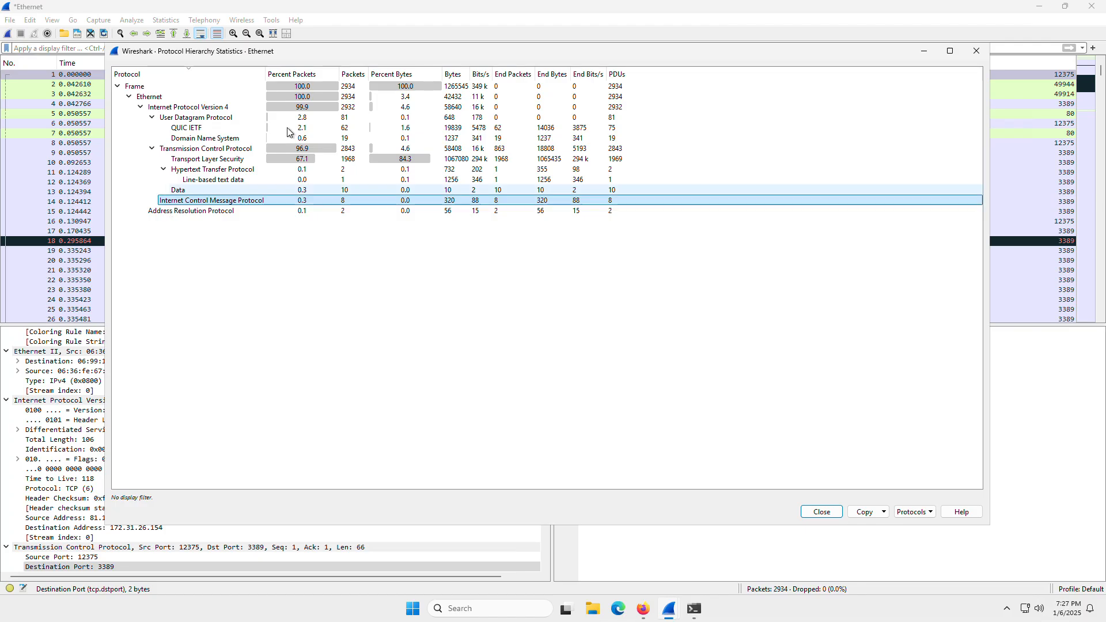
{"action": "left_click_drag", "start_coordinate": [852, 59], "coordinate": [822, 66]}
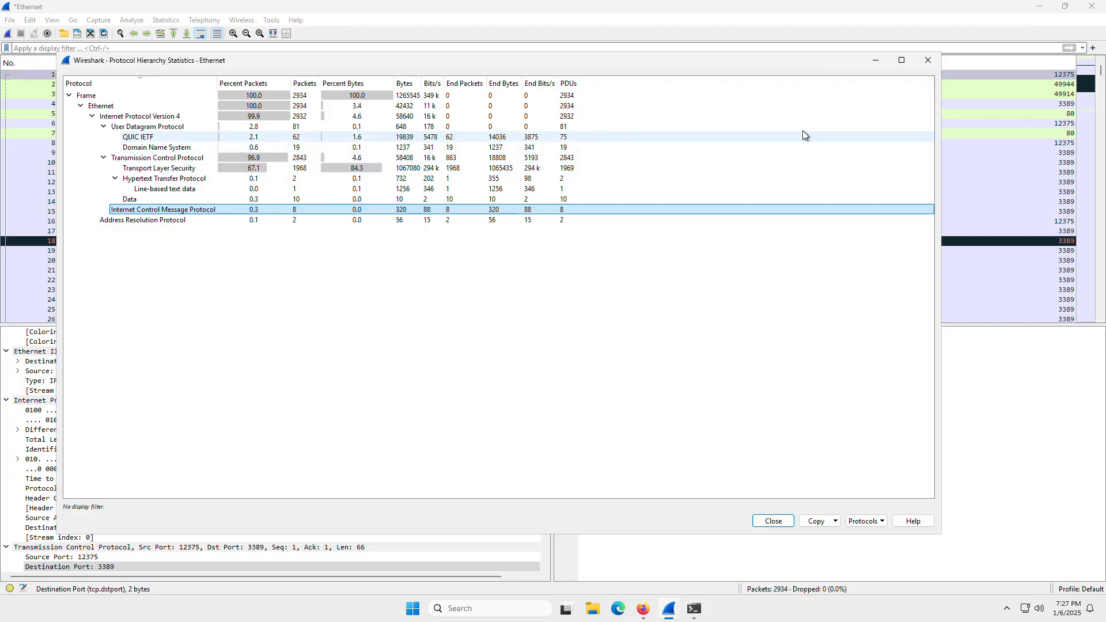
{"action": "left_click", "coordinate": [928, 63]}
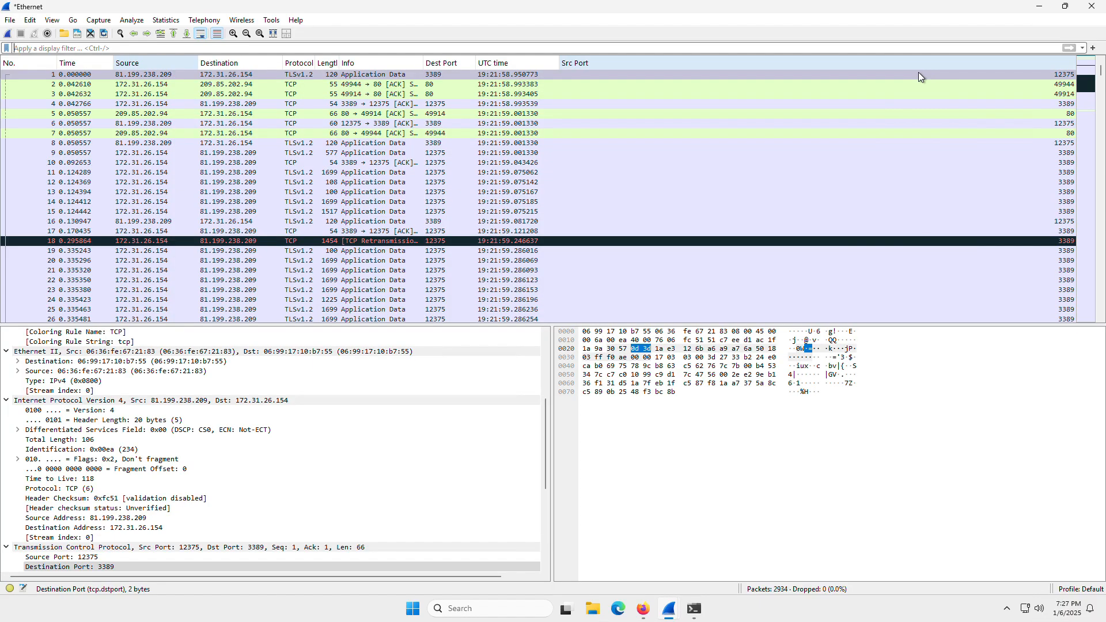
{"action": "left_click", "coordinate": [166, 20]}
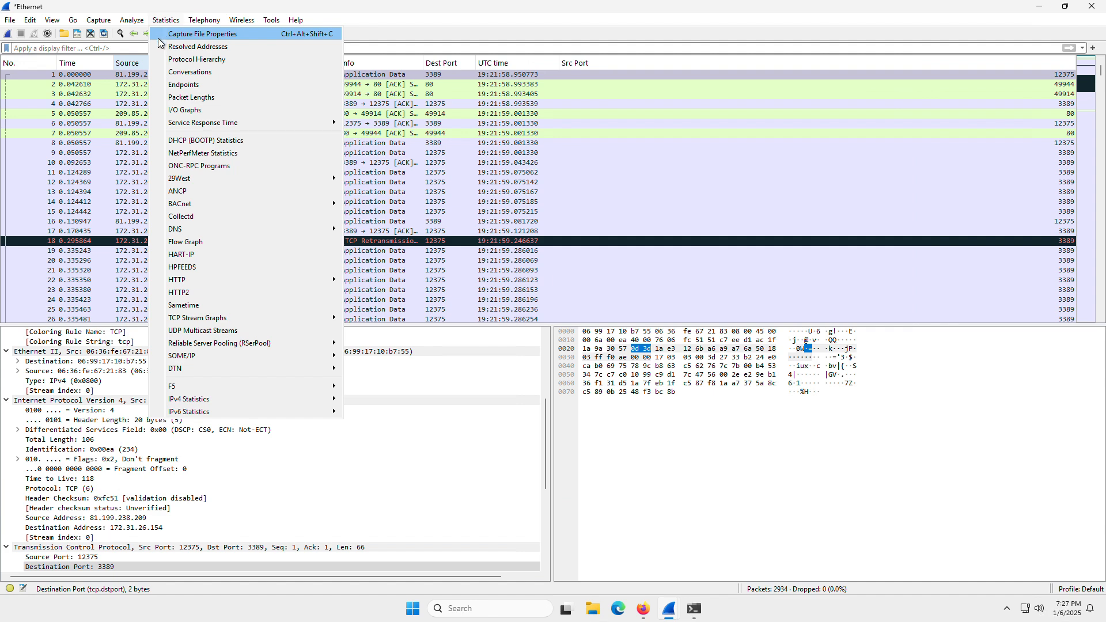
{"action": "mouse_move", "coordinate": [235, 343]}
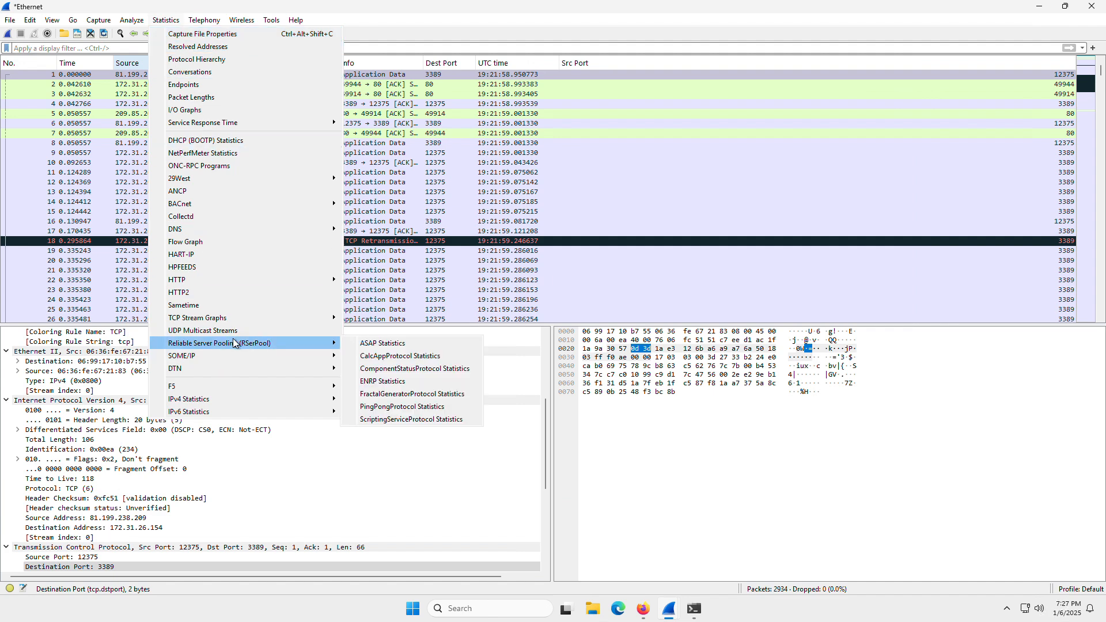
{"action": "left_click", "coordinate": [397, 251]}
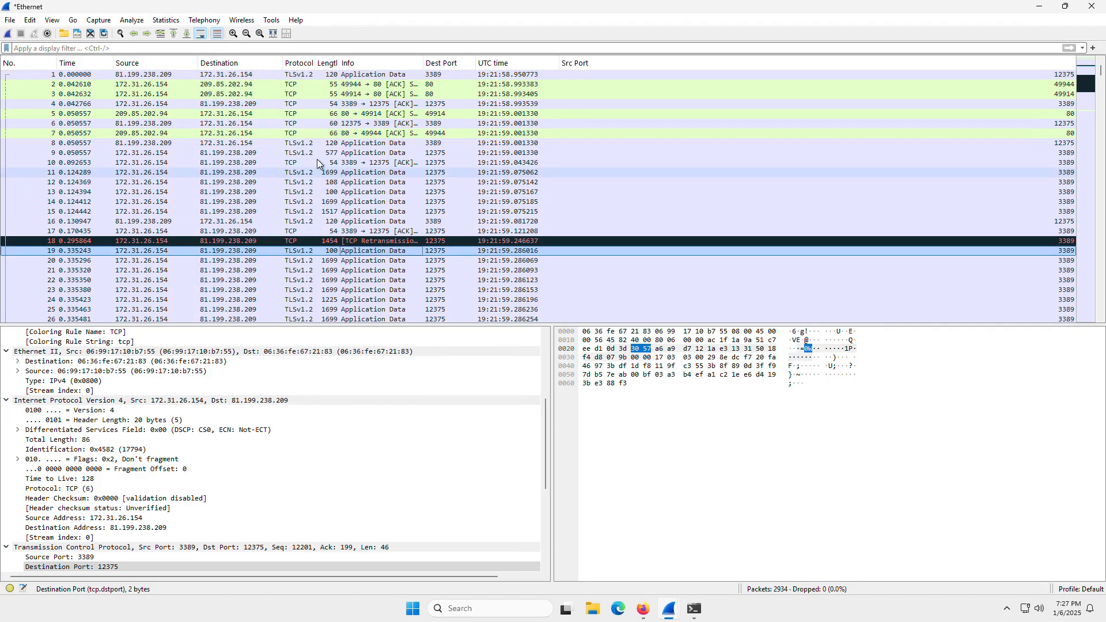
Open the save dialog for the capture, compare the pcap and pcapng file formats, and close it without saving.
{"action": "key", "text": "ctrl+s"}
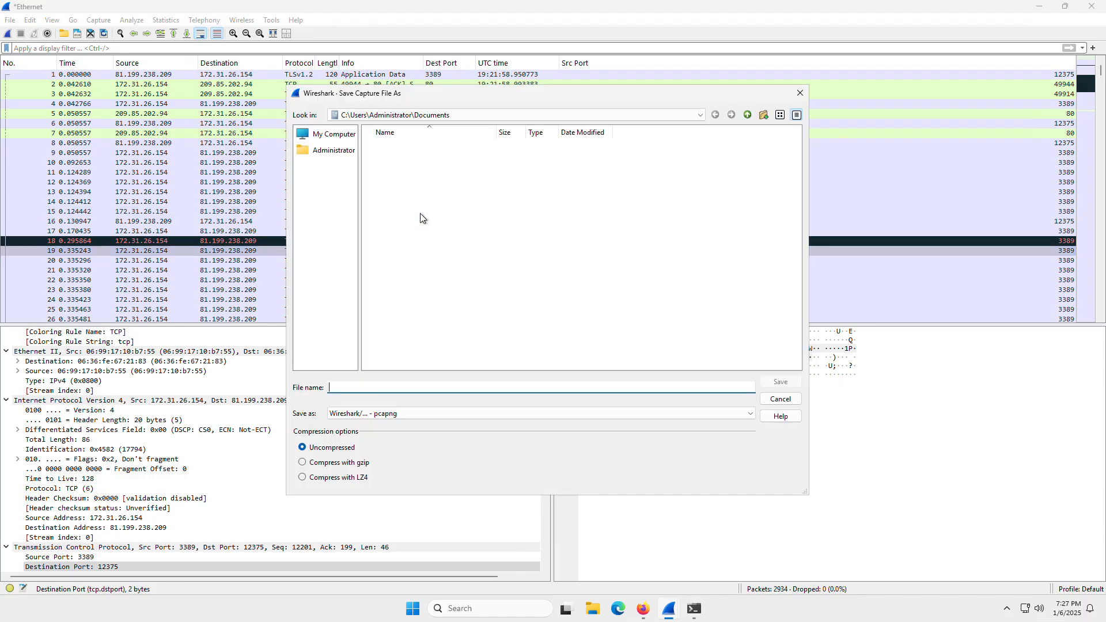
{"action": "left_click", "coordinate": [373, 413]}
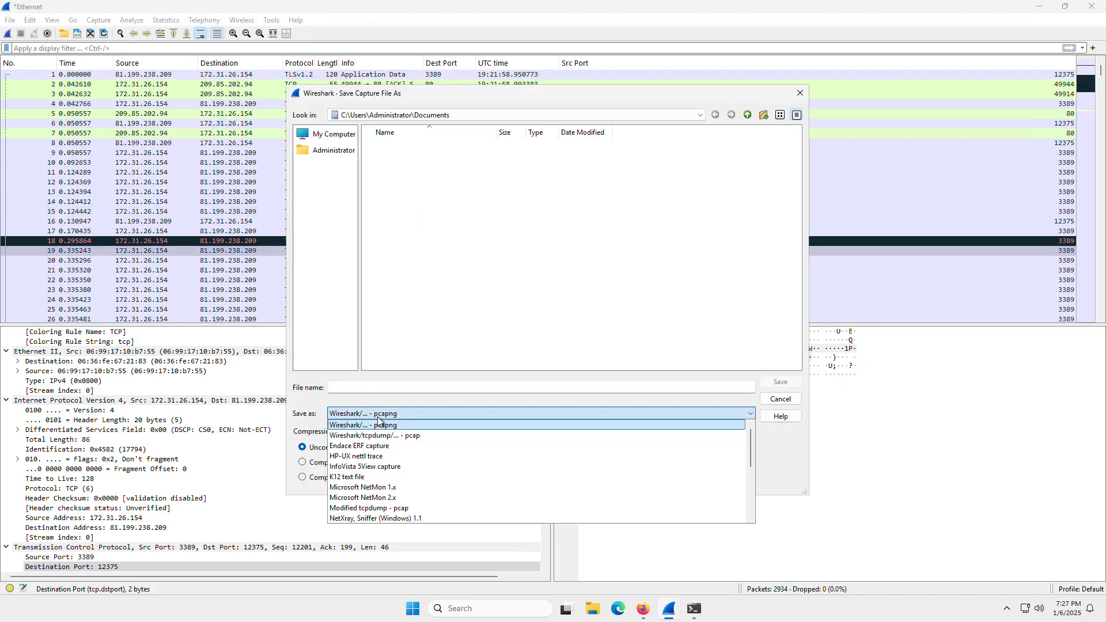
{"action": "left_click", "coordinate": [418, 436]}
{"action": "left_click", "coordinate": [418, 416]}
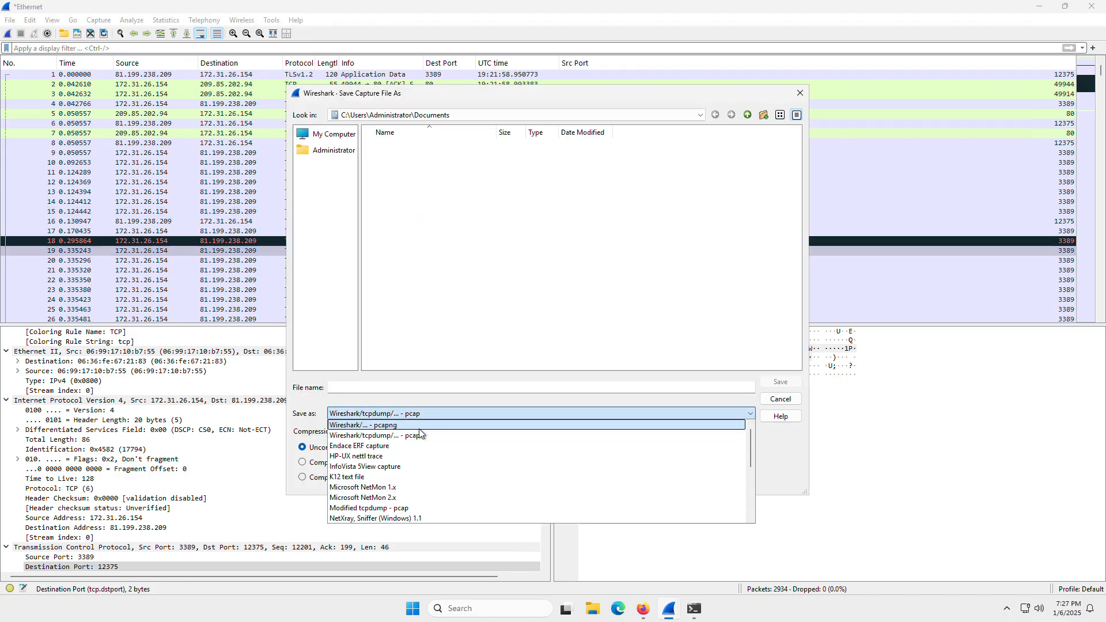
{"action": "left_click", "coordinate": [421, 426]}
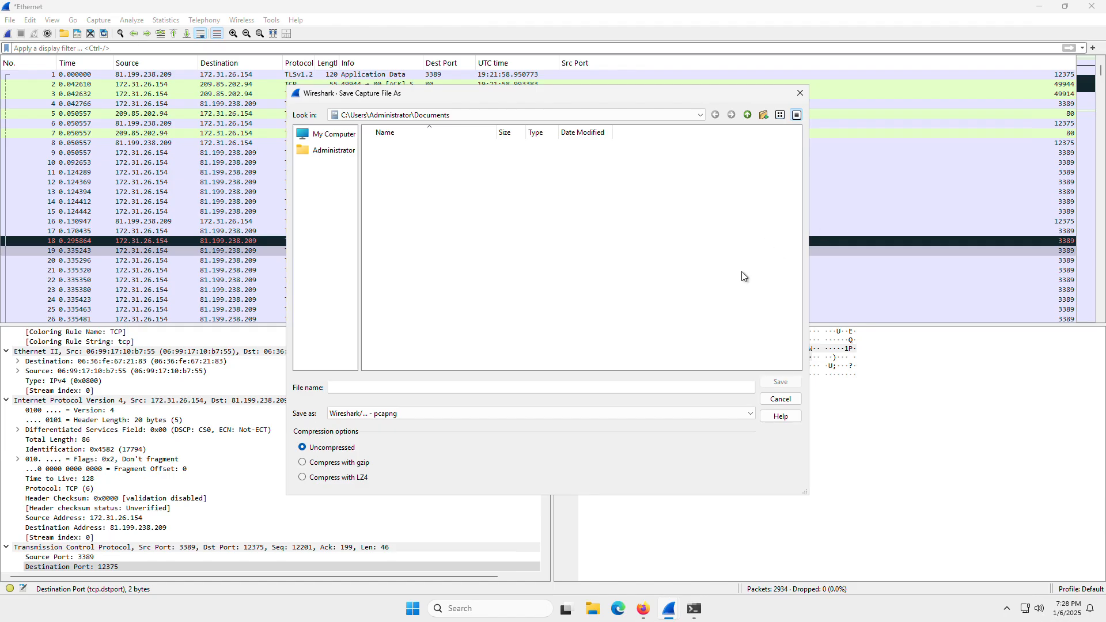
{"action": "left_click", "coordinate": [801, 95]}
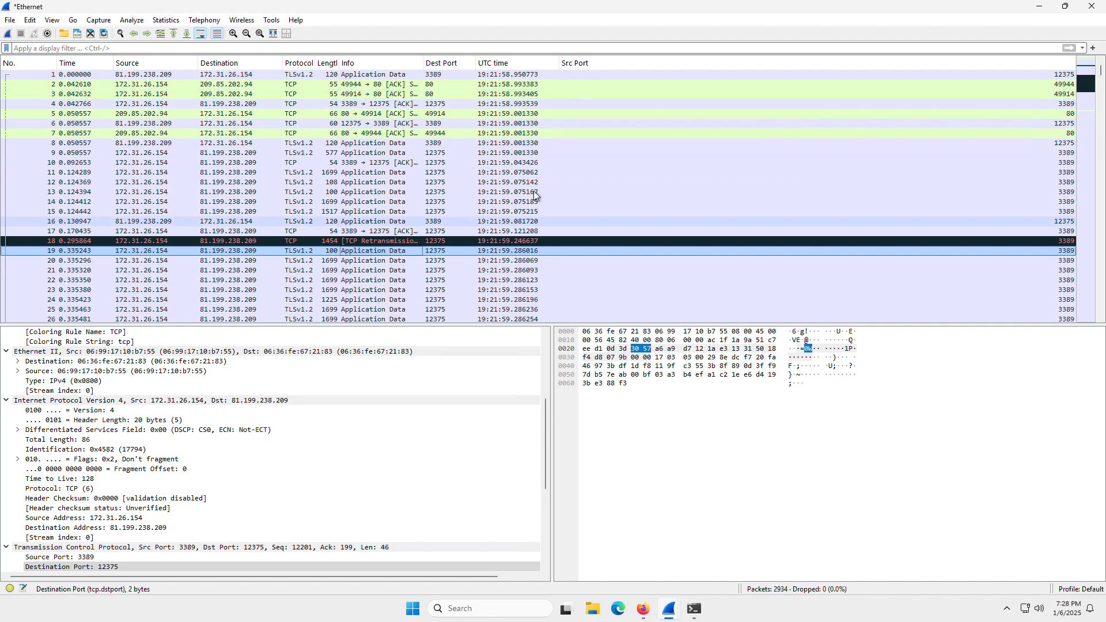
{"action": "scroll", "coordinate": [513, 195], "scroll_direction": "down", "scroll_amount": 3}
{"action": "scroll", "coordinate": [512, 195], "scroll_direction": "down", "scroll_amount": 14}
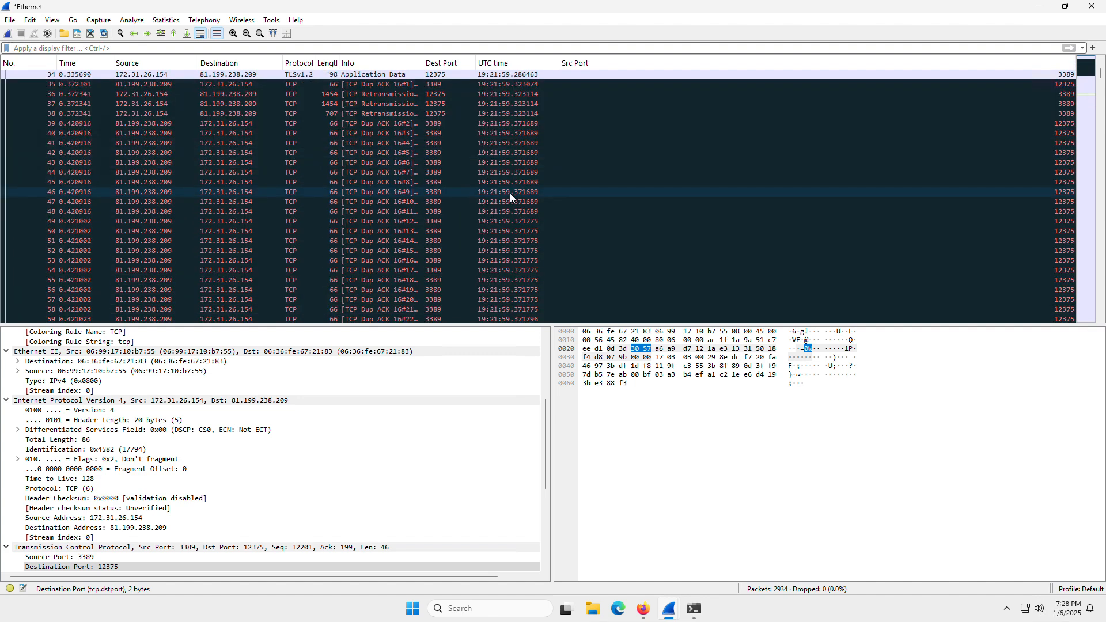
{"action": "scroll", "coordinate": [521, 206], "scroll_direction": "down", "scroll_amount": 5}
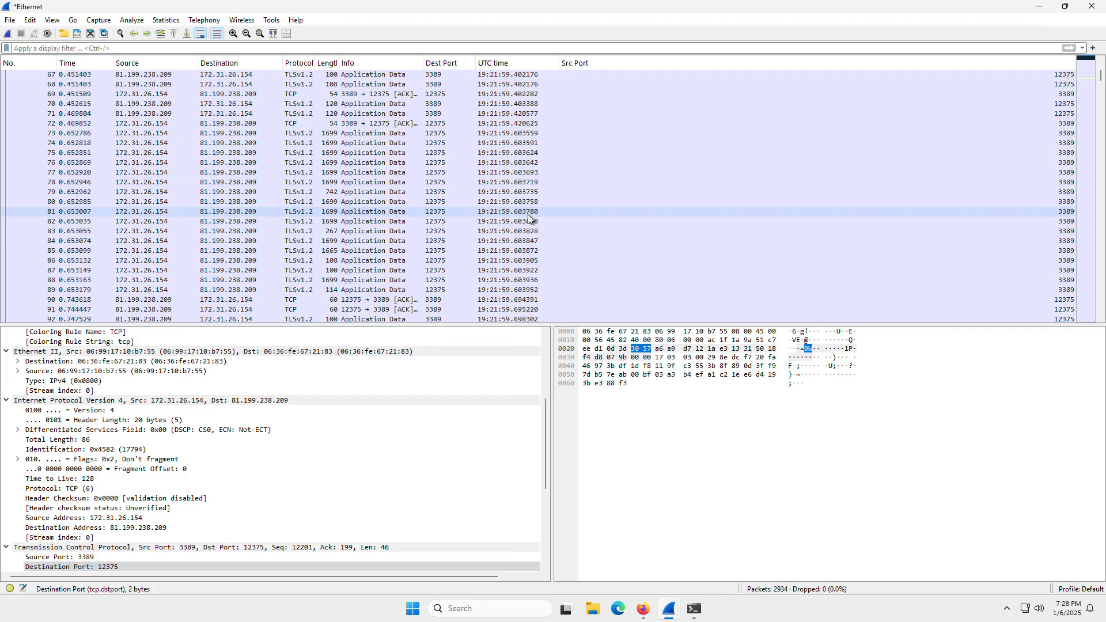
{"action": "scroll", "coordinate": [530, 216], "scroll_direction": "down", "scroll_amount": 10}
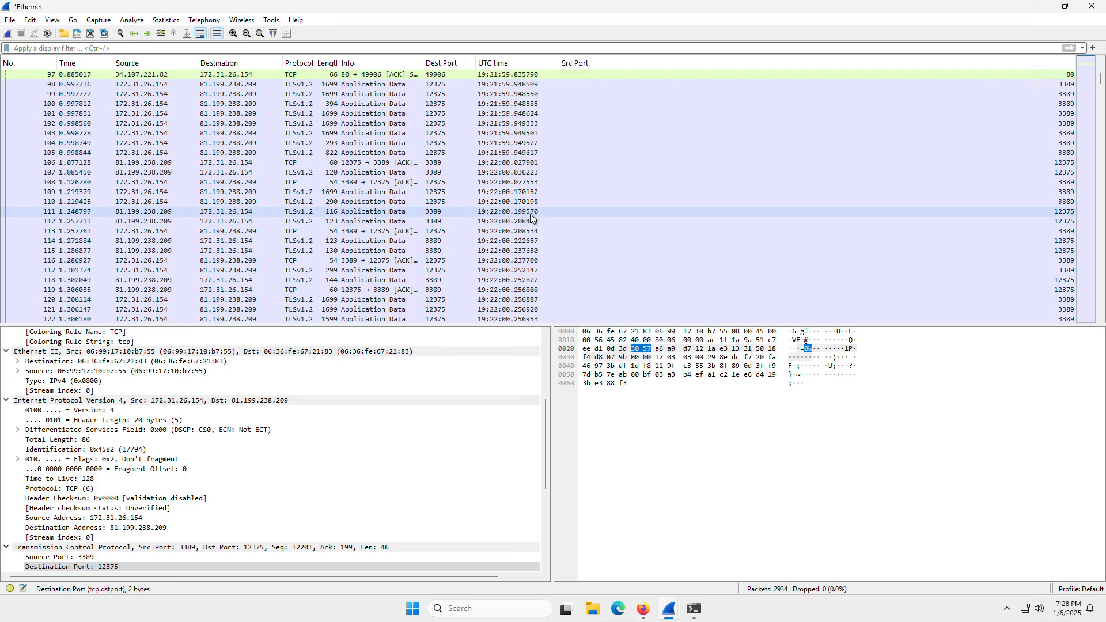
{"action": "scroll", "coordinate": [532, 219], "scroll_direction": "down", "scroll_amount": 3}
Switch to Firefox, open forensicscontest.com in a new tab, and go to its Puzzles page.
{"action": "left_click", "coordinate": [643, 609]}
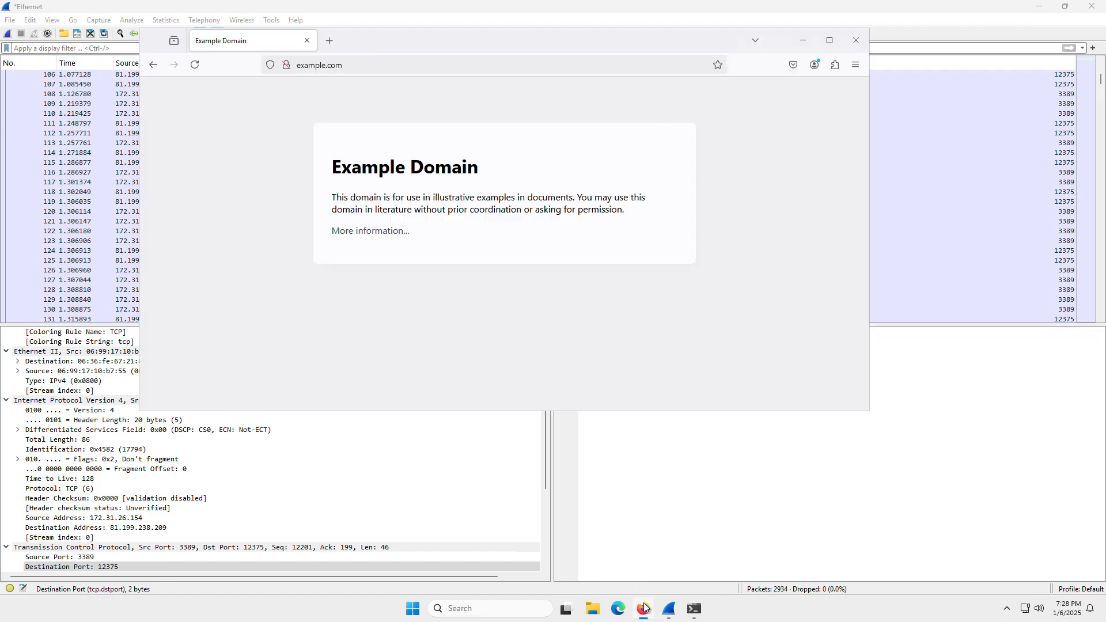
{"action": "left_click", "coordinate": [330, 41]}
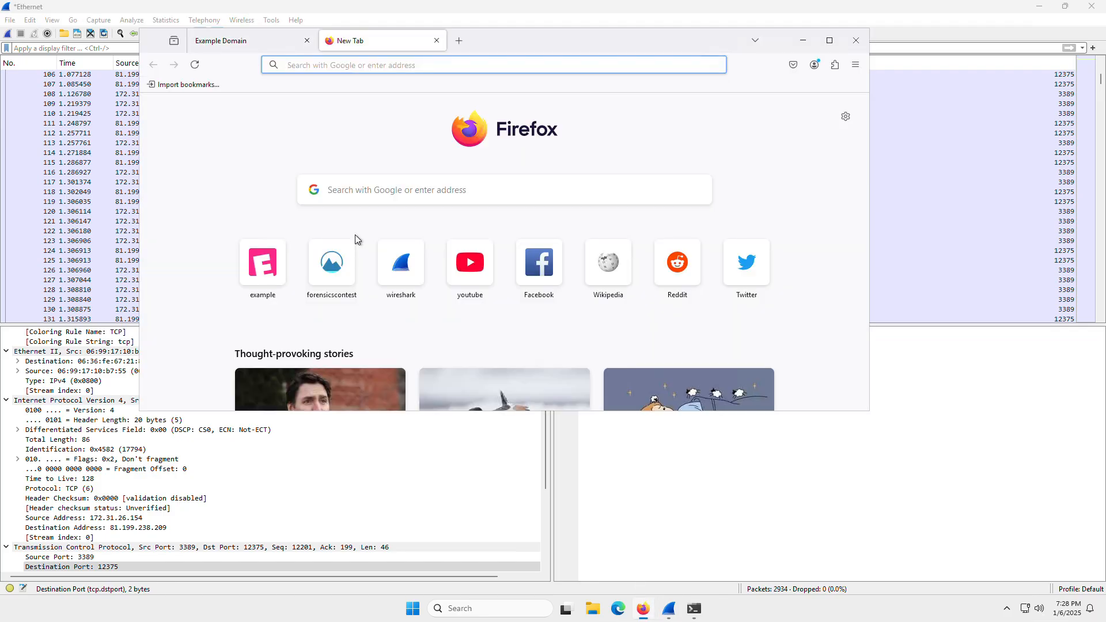
{"action": "left_click", "coordinate": [345, 248]}
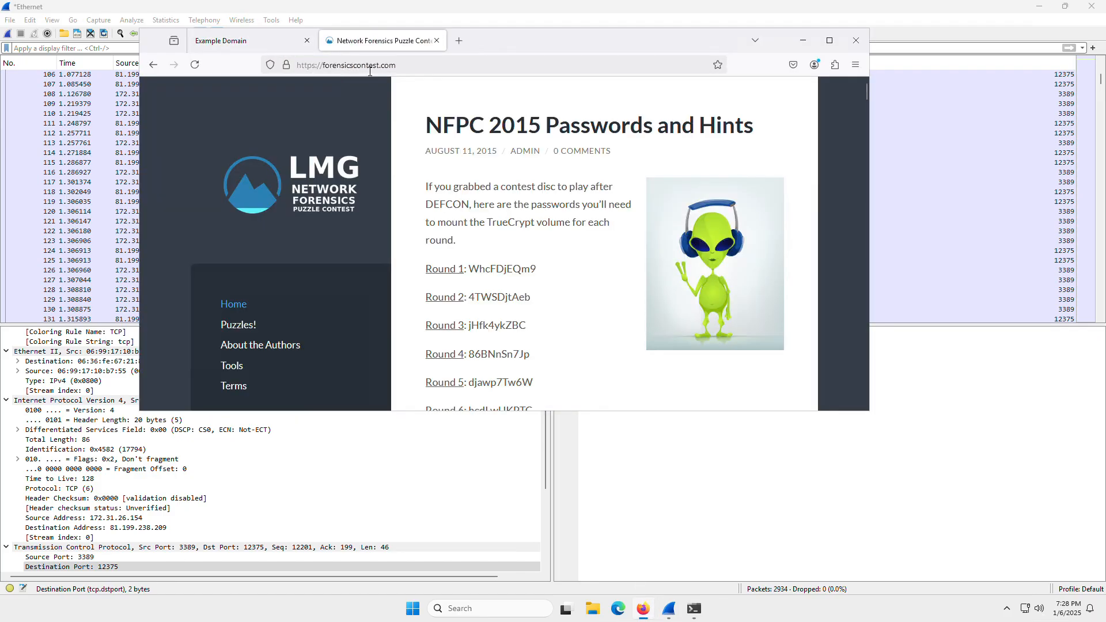
{"action": "left_click", "coordinate": [369, 68]}
{"action": "left_click", "coordinate": [161, 235]}
{"action": "left_click", "coordinate": [238, 324]}
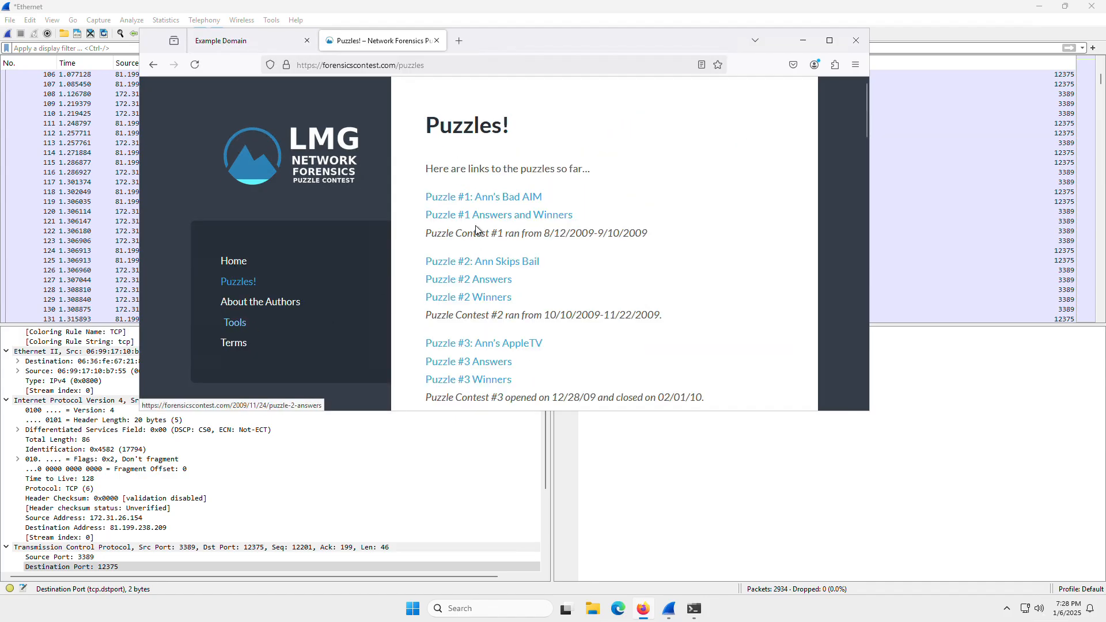
Open Puzzle #1: Ann's Bad AIM, examine its questions, evidence file and comments, and minimize the browser.
{"action": "left_click", "coordinate": [487, 198]}
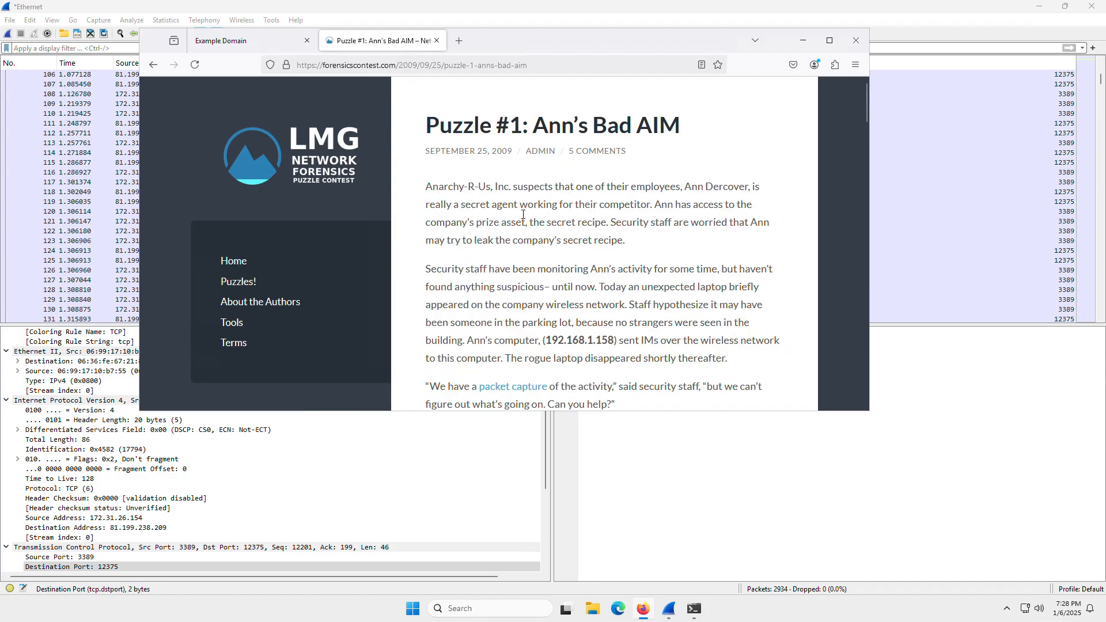
{"action": "scroll", "coordinate": [523, 214], "scroll_direction": "down", "scroll_amount": 2}
{"action": "scroll", "coordinate": [444, 182], "scroll_direction": "down", "scroll_amount": 2}
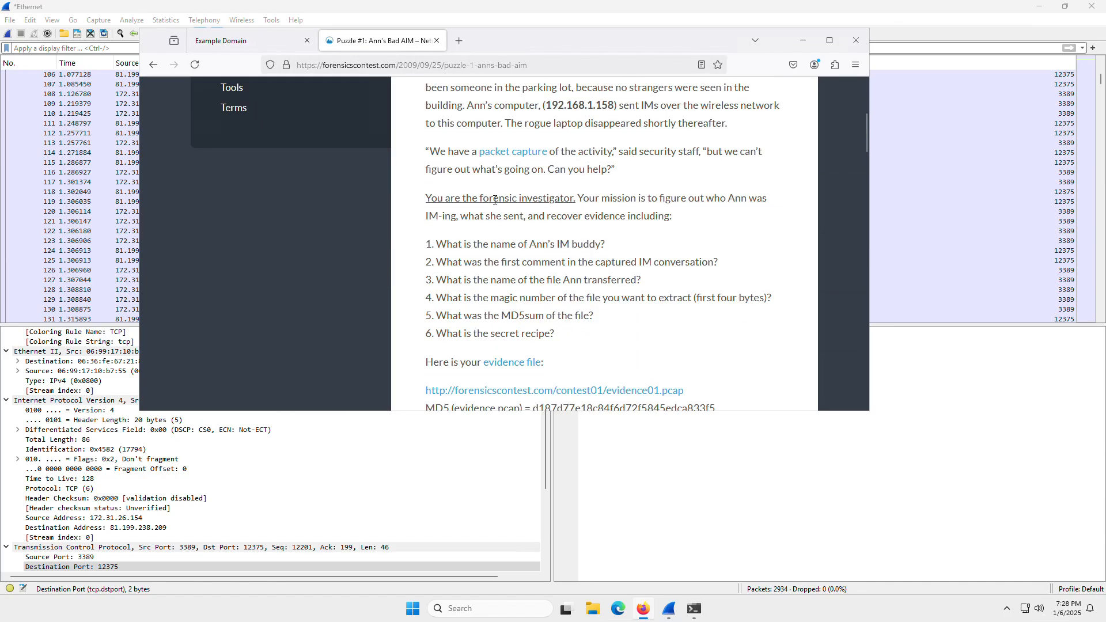
{"action": "left_click_drag", "start_coordinate": [558, 334], "coordinate": [433, 250]}
{"action": "left_click", "coordinate": [467, 258]}
{"action": "scroll", "coordinate": [485, 299], "scroll_direction": "down", "scroll_amount": 10}
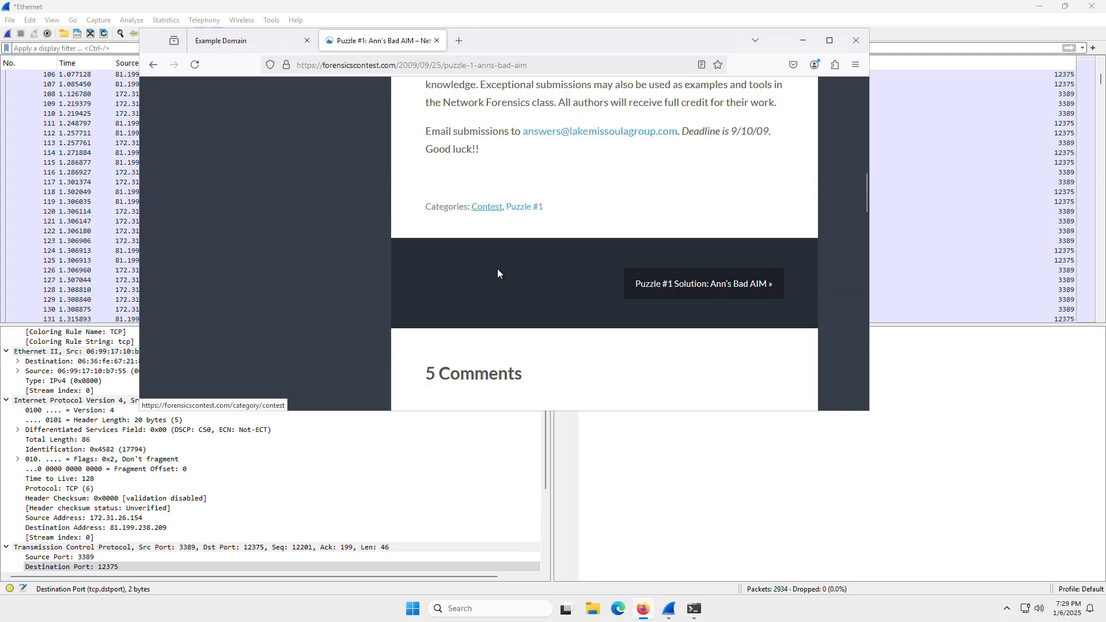
{"action": "scroll", "coordinate": [497, 273], "scroll_direction": "down", "scroll_amount": 10}
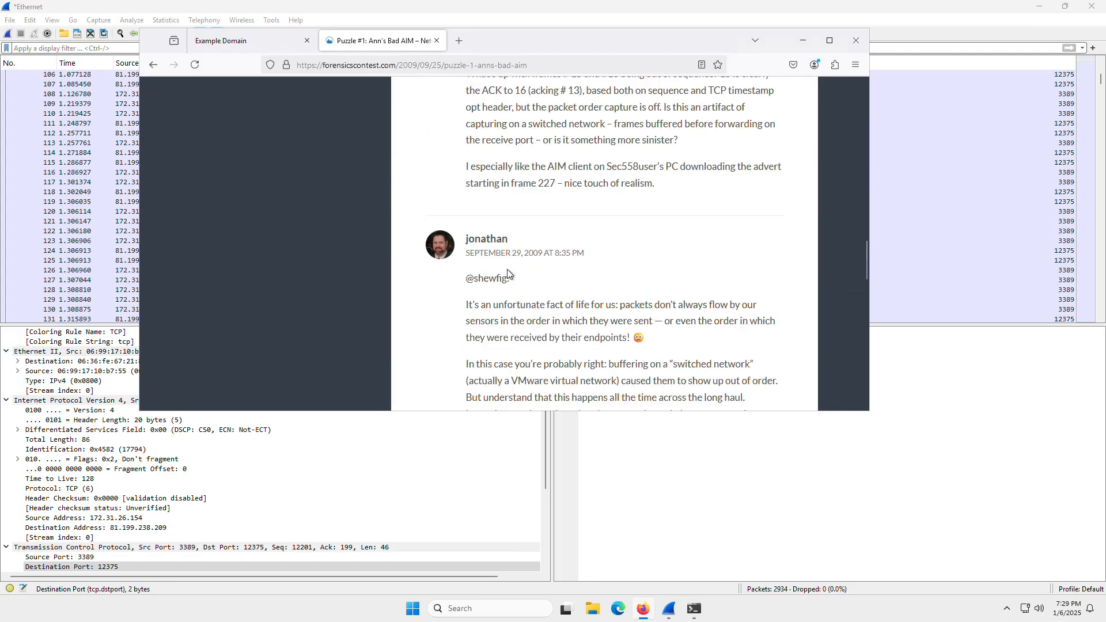
{"action": "scroll", "coordinate": [506, 268], "scroll_direction": "up", "scroll_amount": 12}
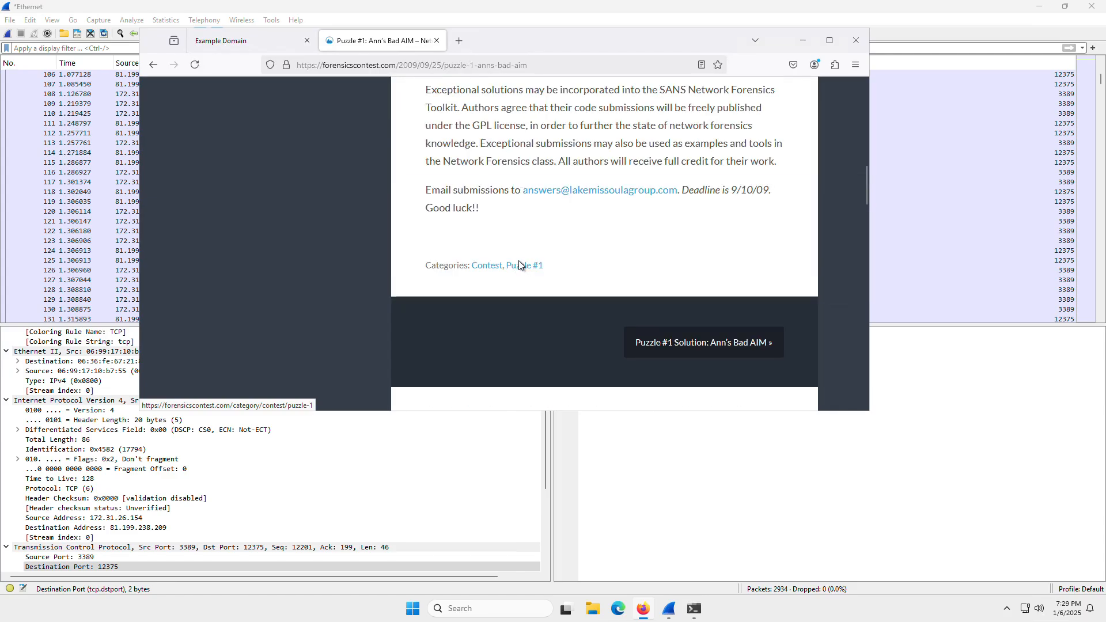
{"action": "left_click", "coordinate": [803, 40]}
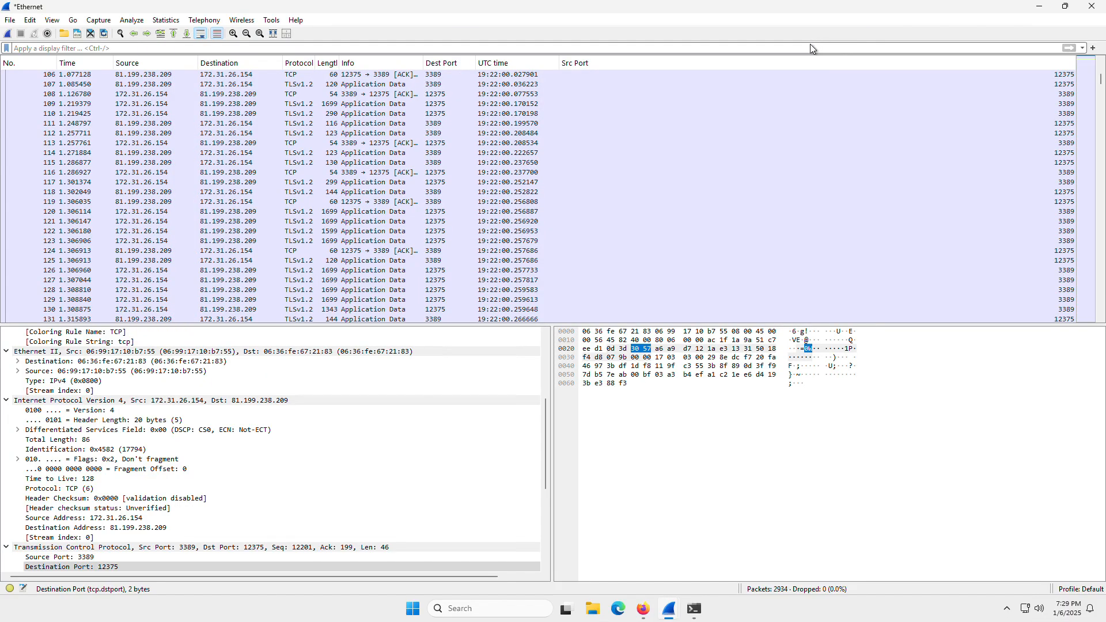